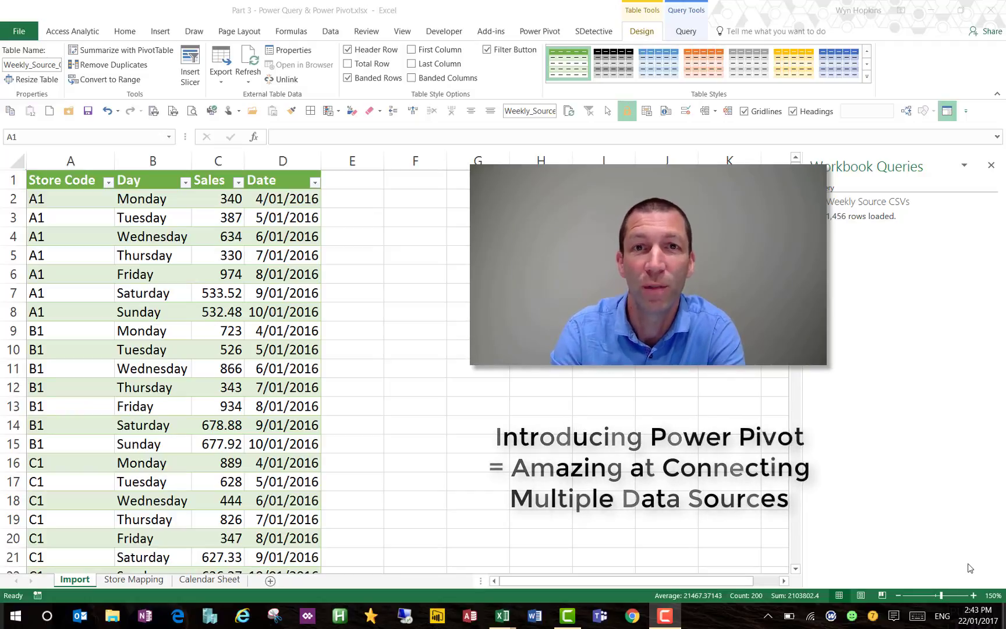
# Step: Review the Store Code values in the StoreMap table on the Store Mapping sheet
pyautogui.click(71, 200)
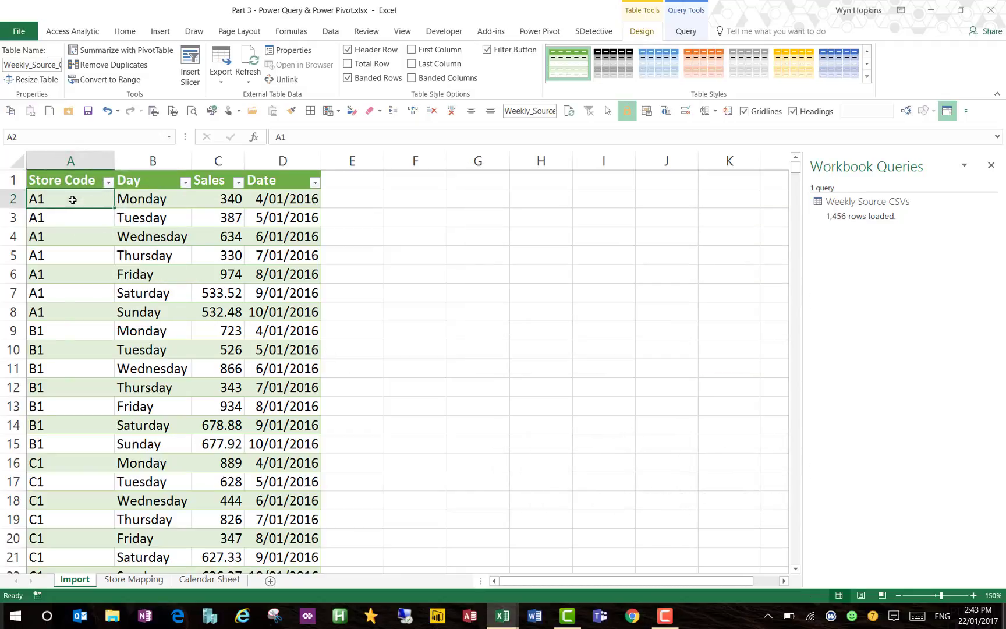
pyautogui.click(119, 580)
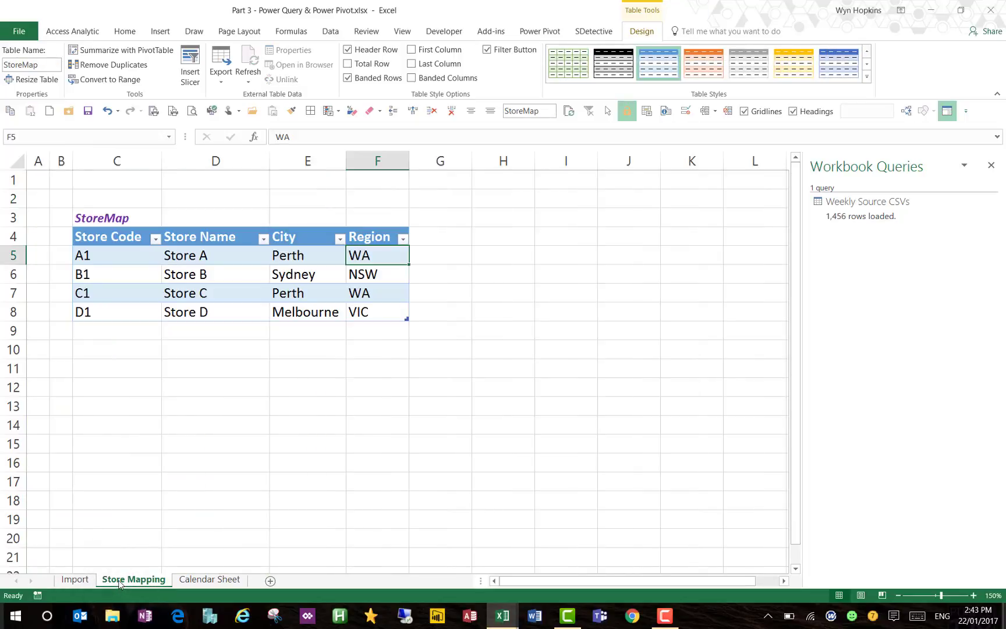
pyautogui.click(125, 228)
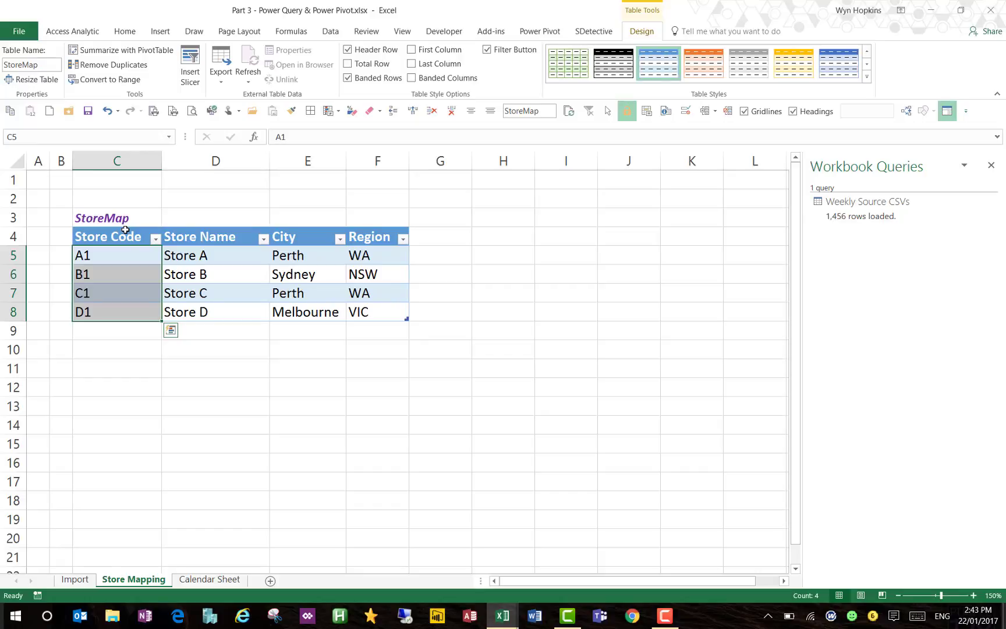
# Step: Inspect the Calendar table's Date, month, year and fiscal-year formulas, then return to Store Mapping
pyautogui.click(203, 580)
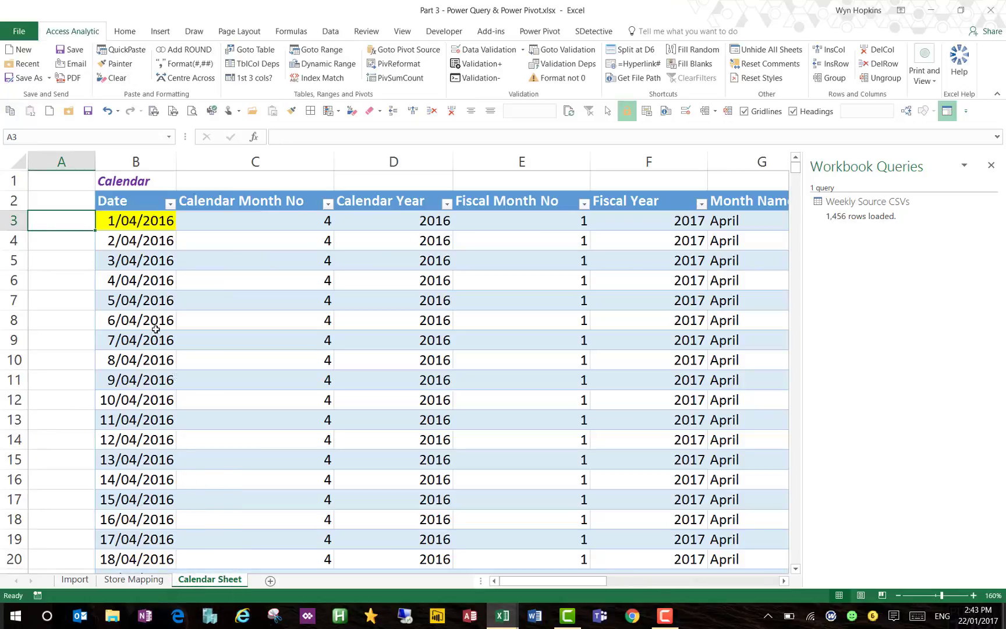
pyautogui.click(153, 221)
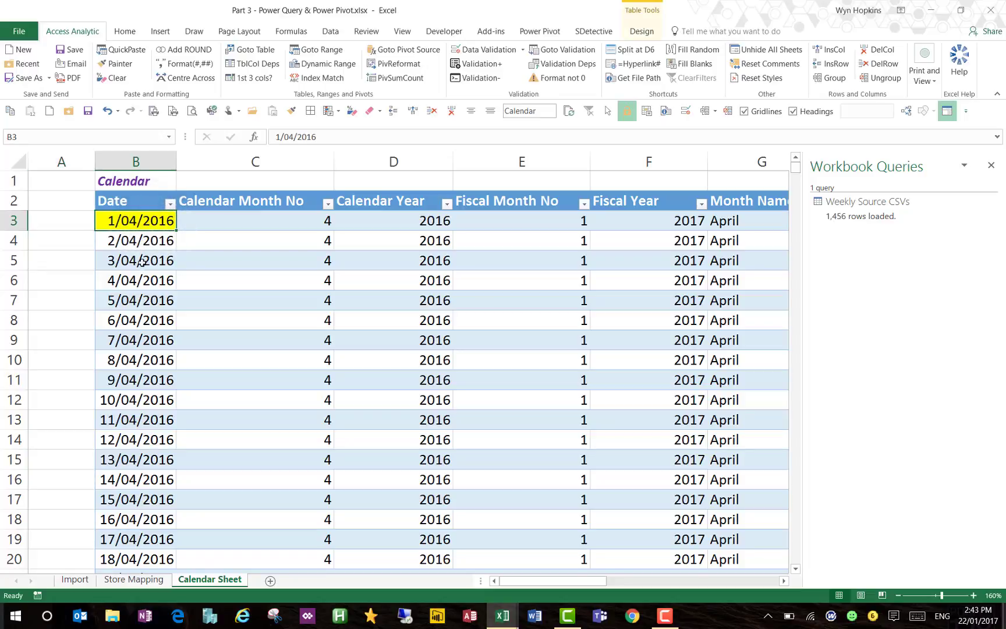
pyautogui.click(151, 195)
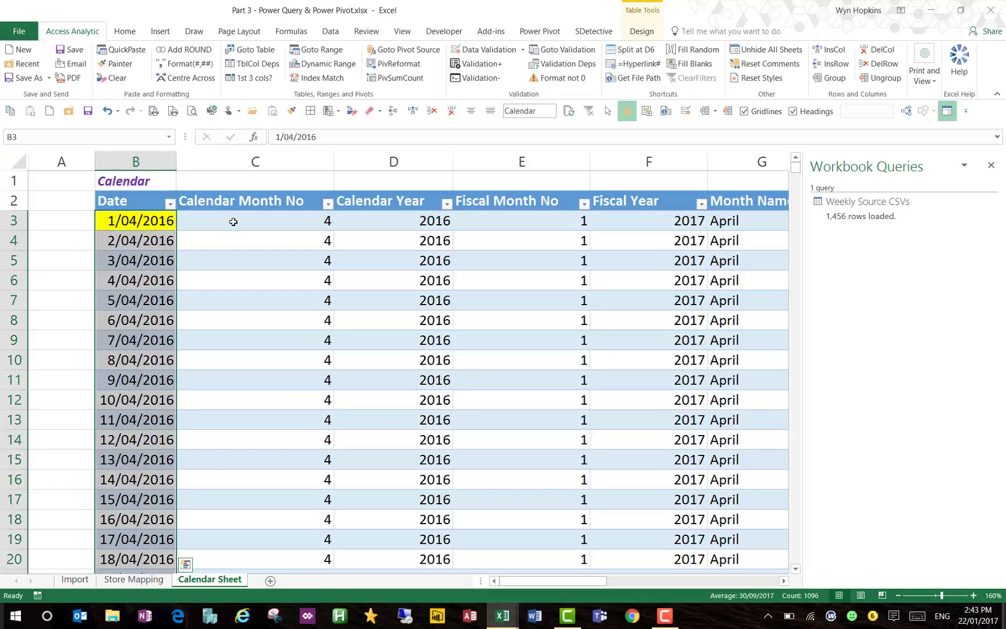
pyautogui.click(258, 219)
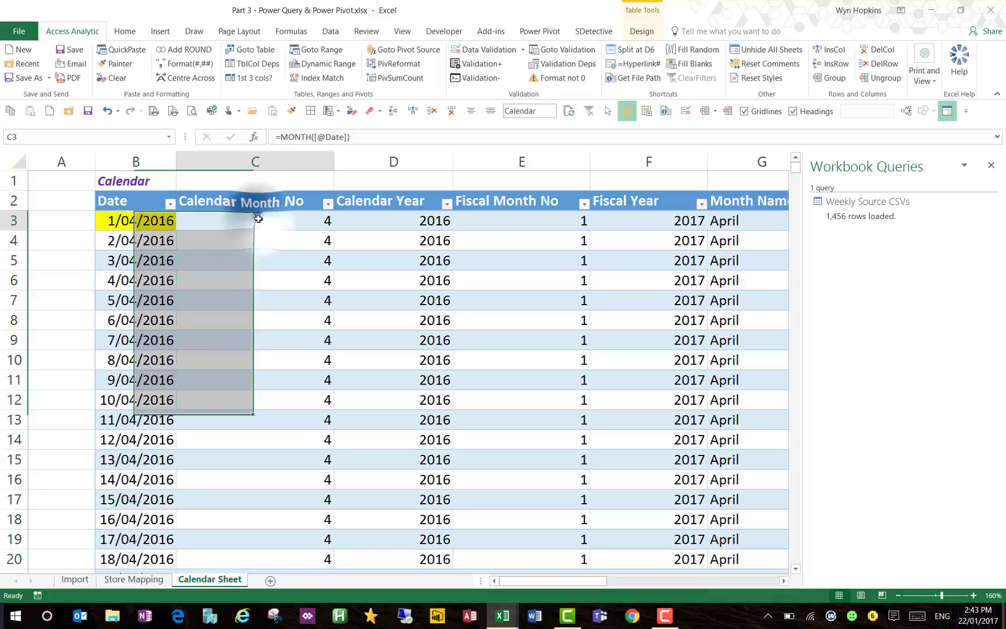
pyautogui.click(372, 222)
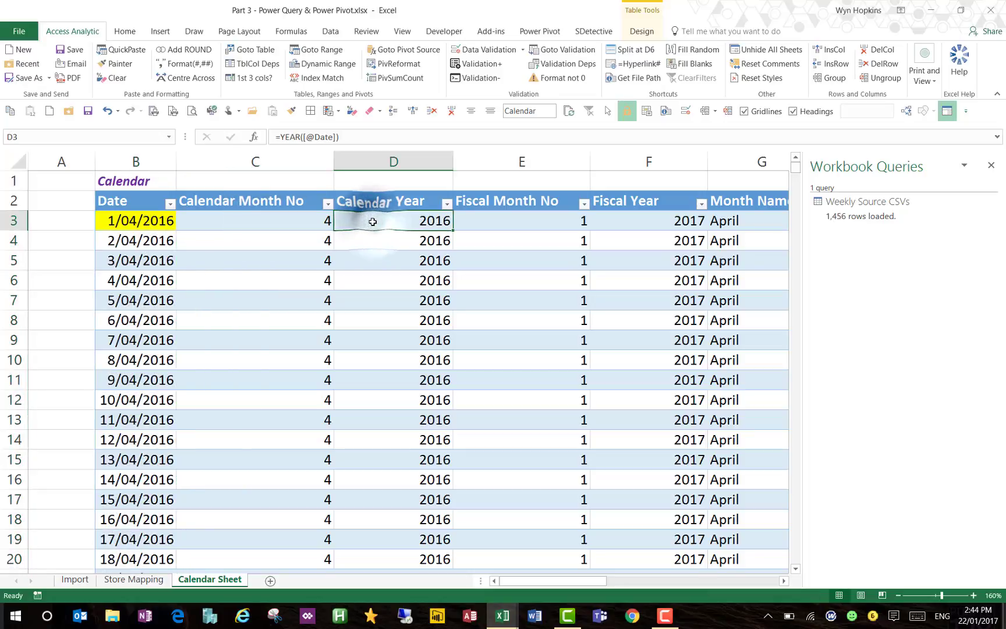
pyautogui.click(521, 218)
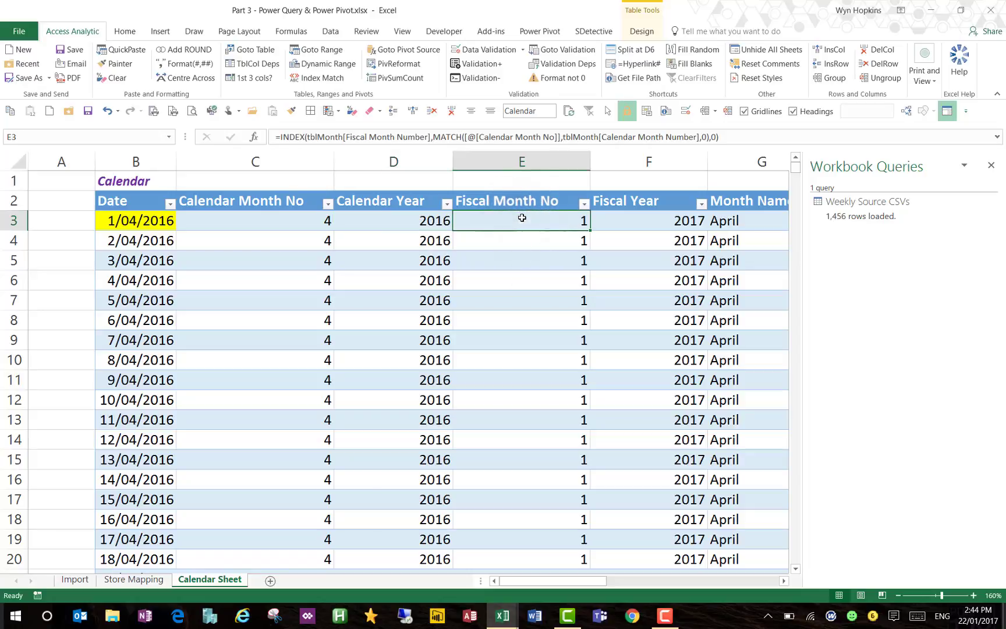
pyautogui.click(644, 219)
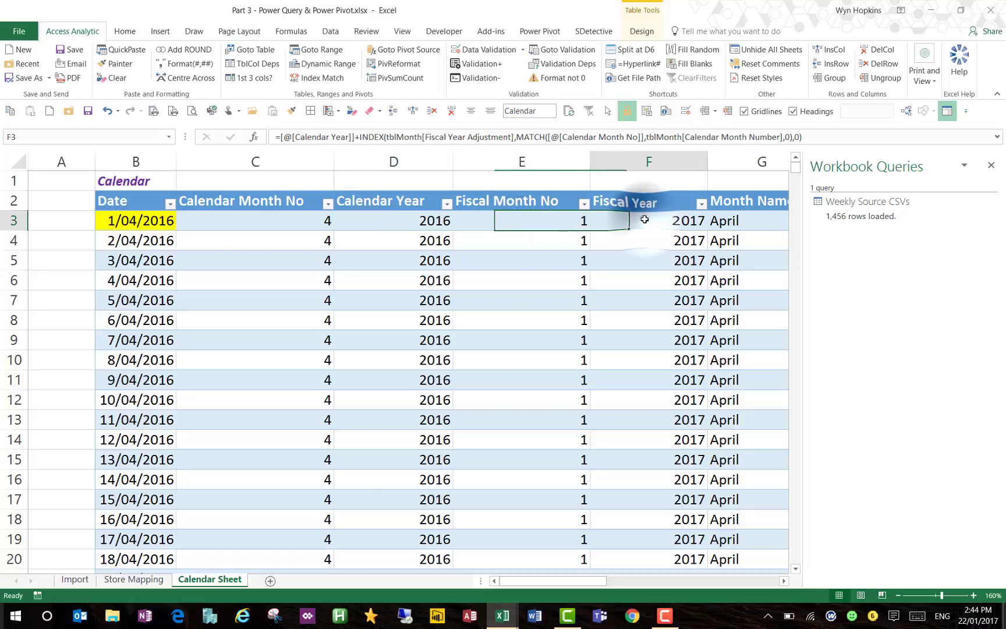
pyautogui.click(730, 219)
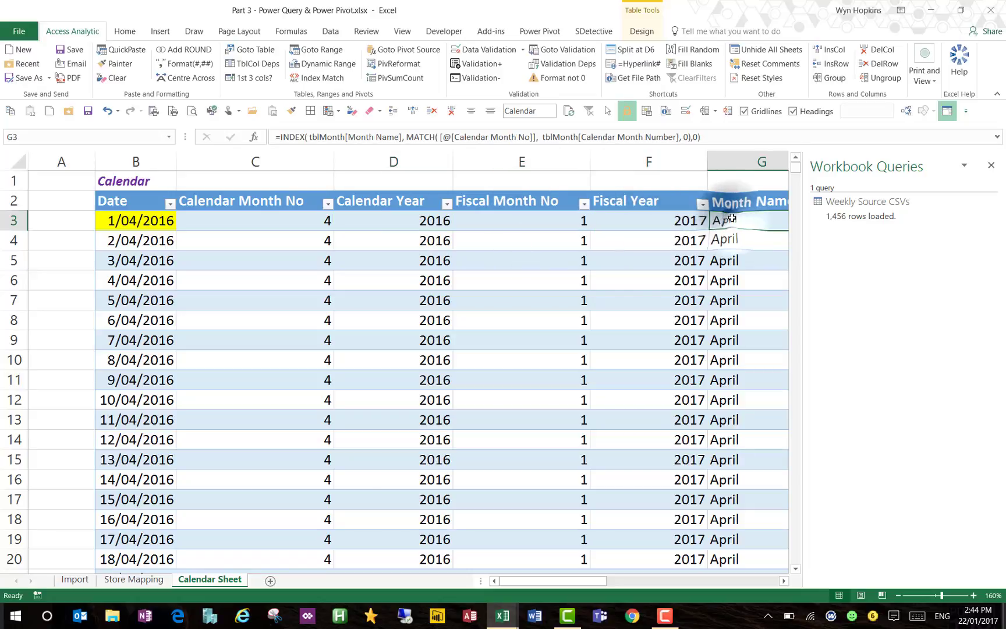
pyautogui.click(140, 578)
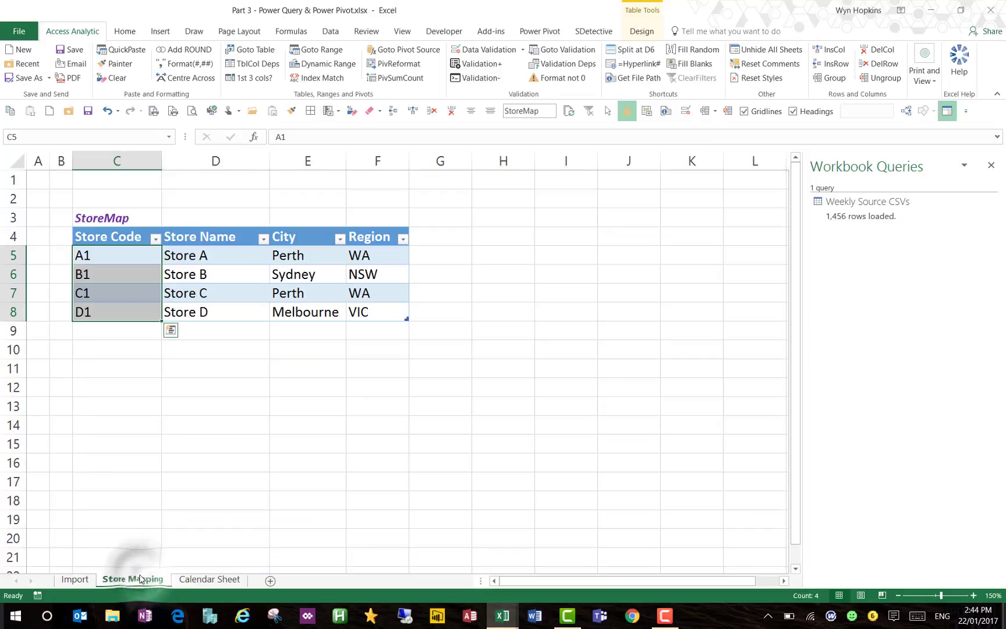
# Step: Reload the Weekly Source CSVs query as connection-only into the Data Model, removing its worksheet table
pyautogui.click(75, 580)
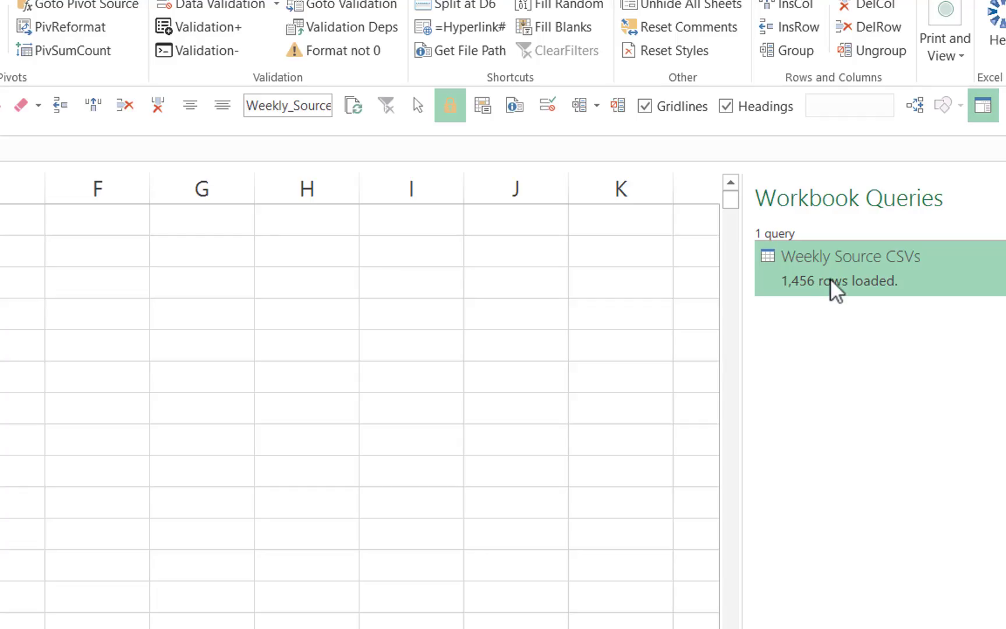
pyautogui.moveTo(865, 211)
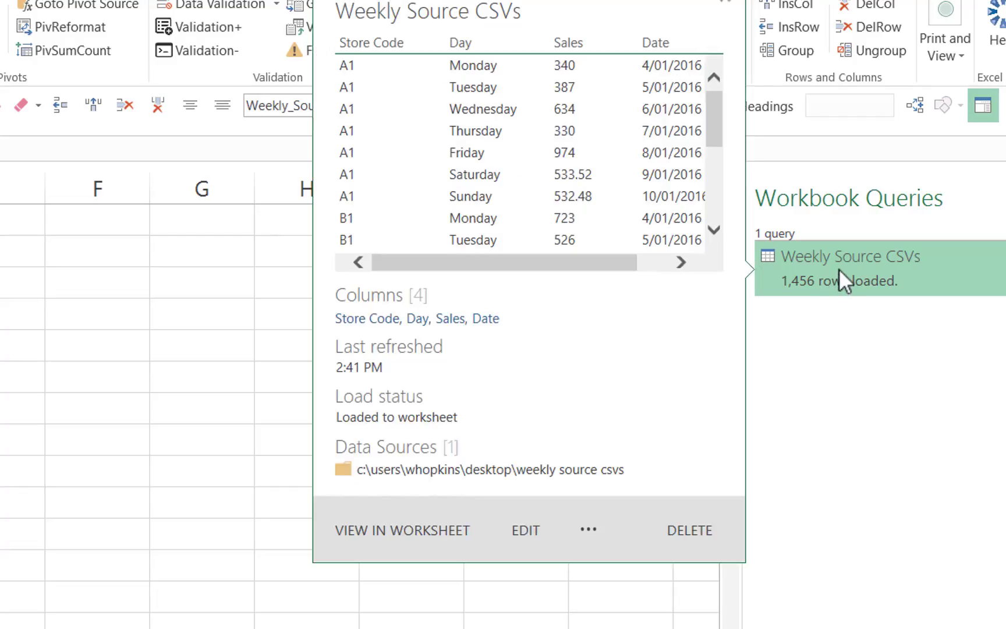
pyautogui.rightClick(836, 269)
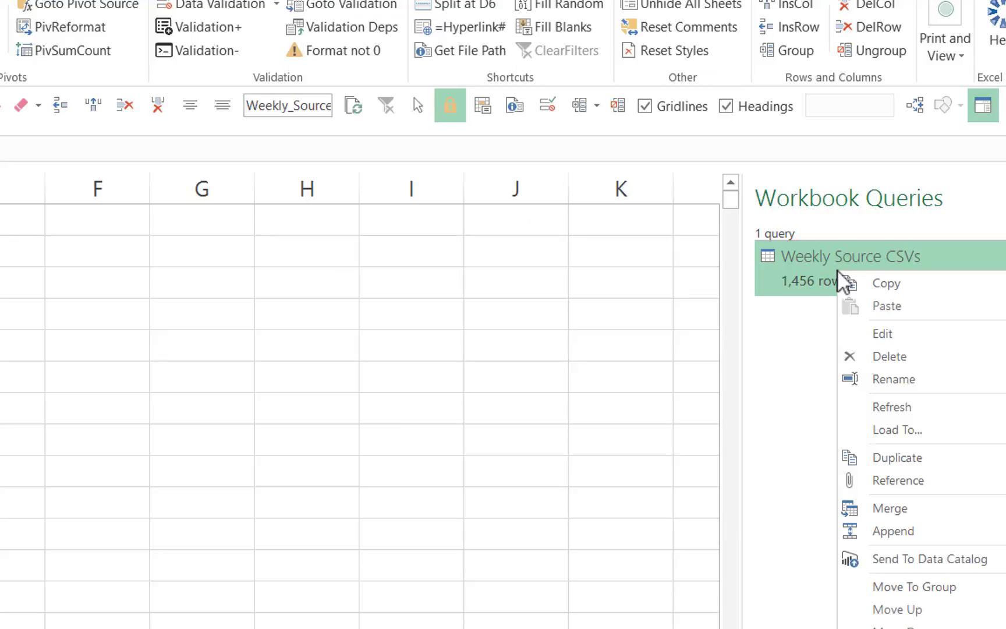
pyautogui.click(886, 435)
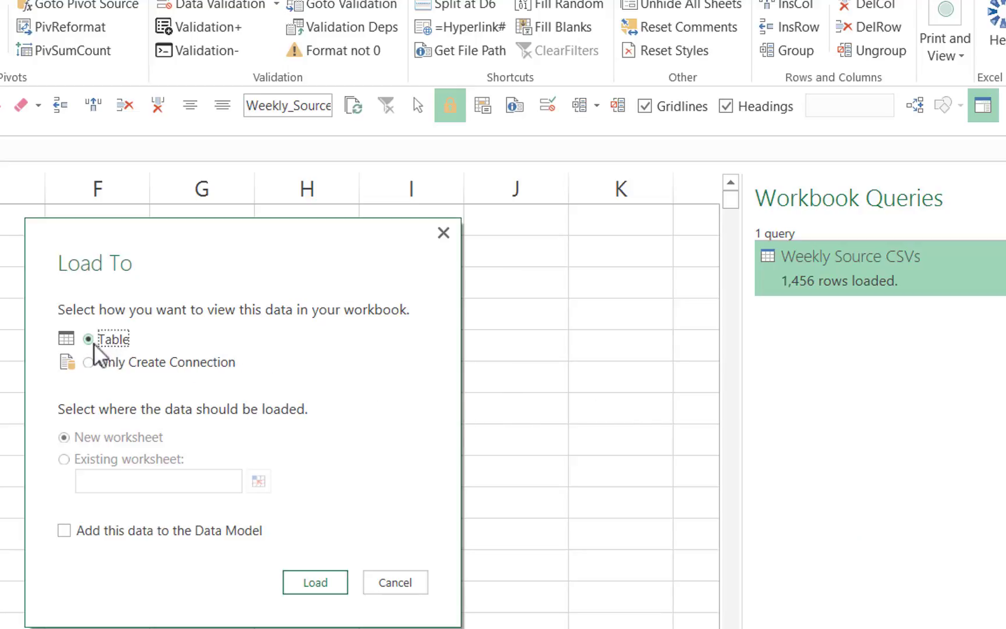
pyautogui.click(90, 363)
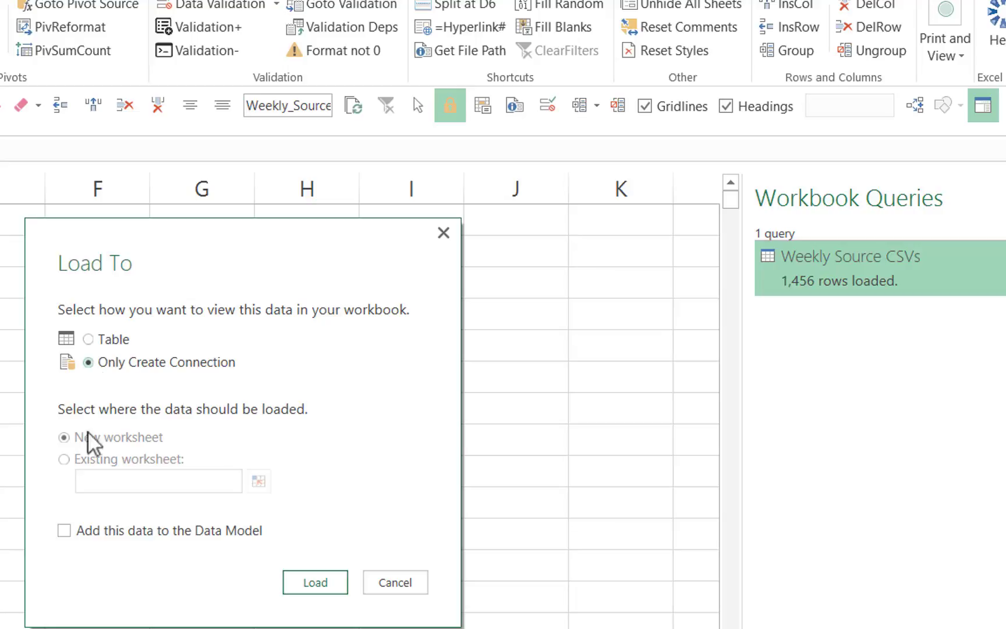
pyautogui.click(65, 531)
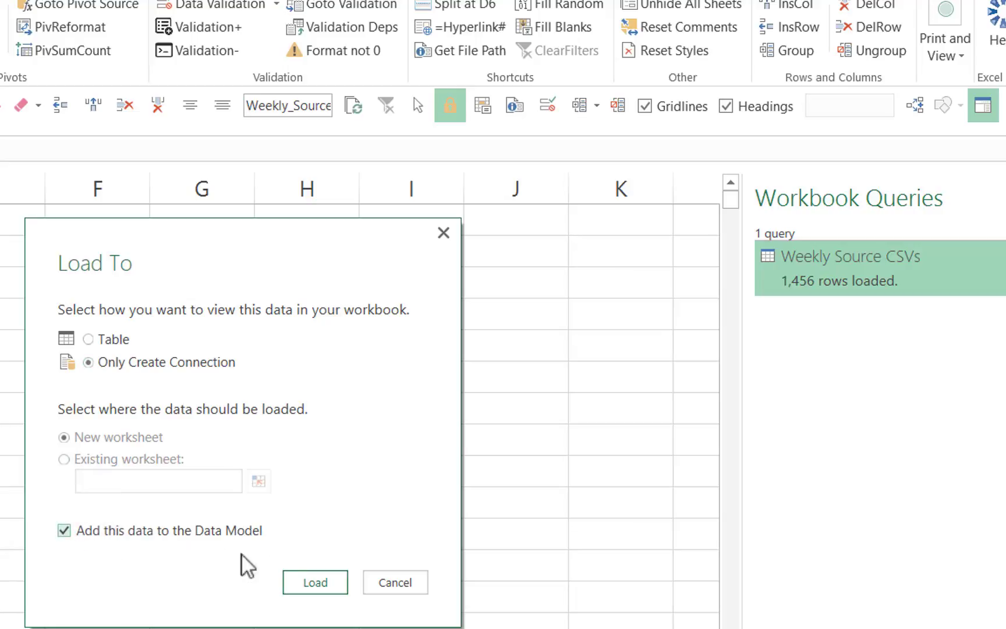
pyautogui.click(312, 584)
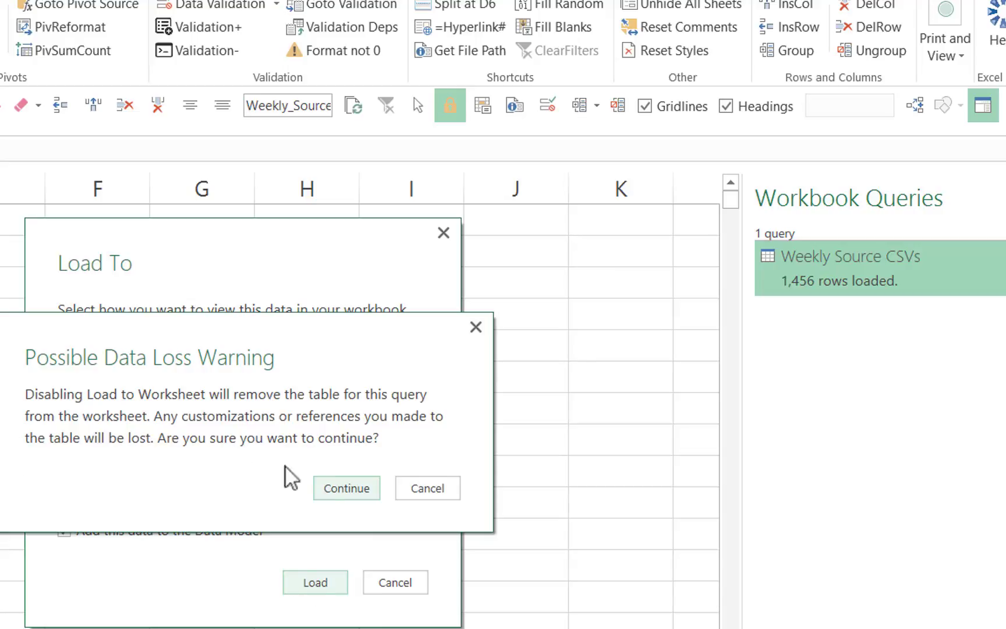
pyautogui.click(342, 489)
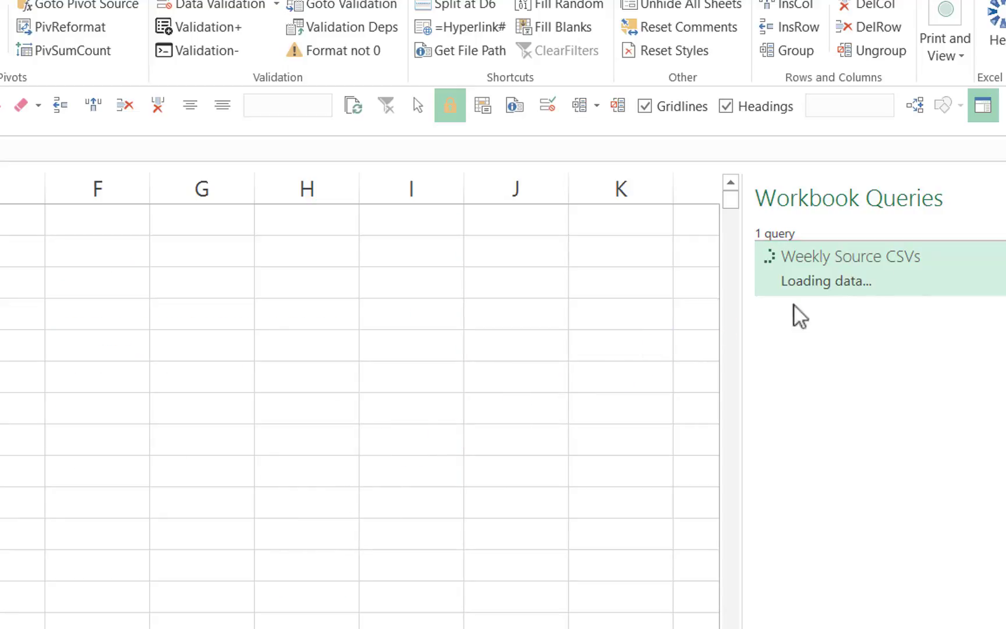
pyautogui.moveTo(840, 286)
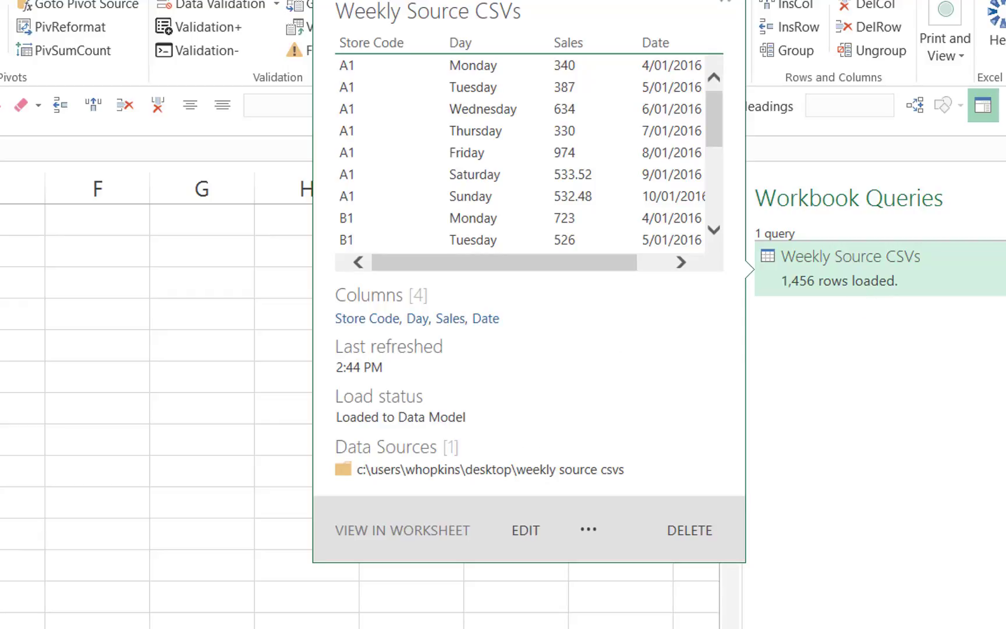
# Step: Create a query from the StoreMap table and load it connection-only into the Data Model
pyautogui.click(146, 617)
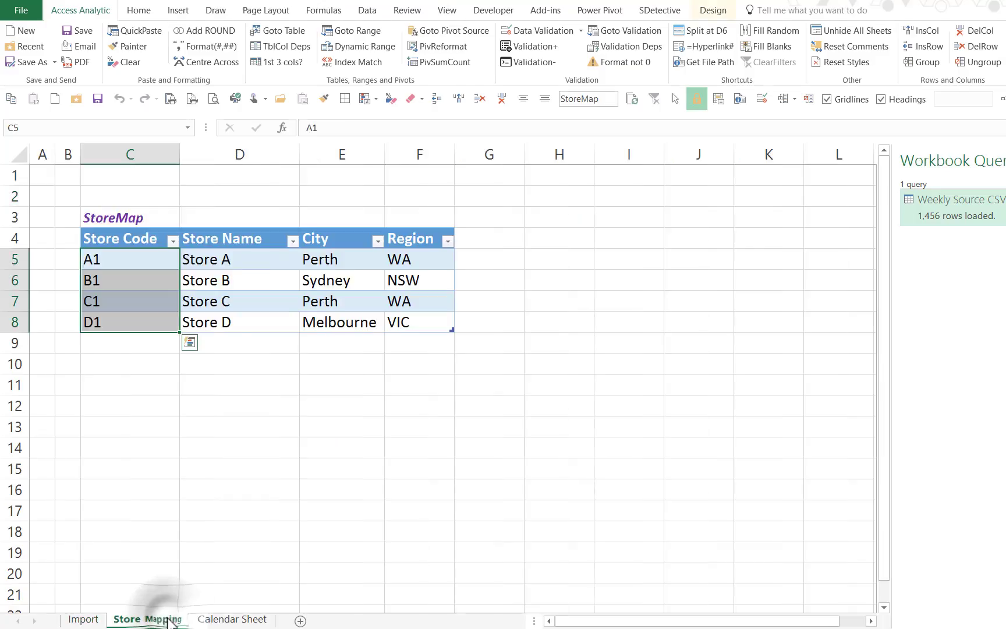
pyautogui.click(231, 301)
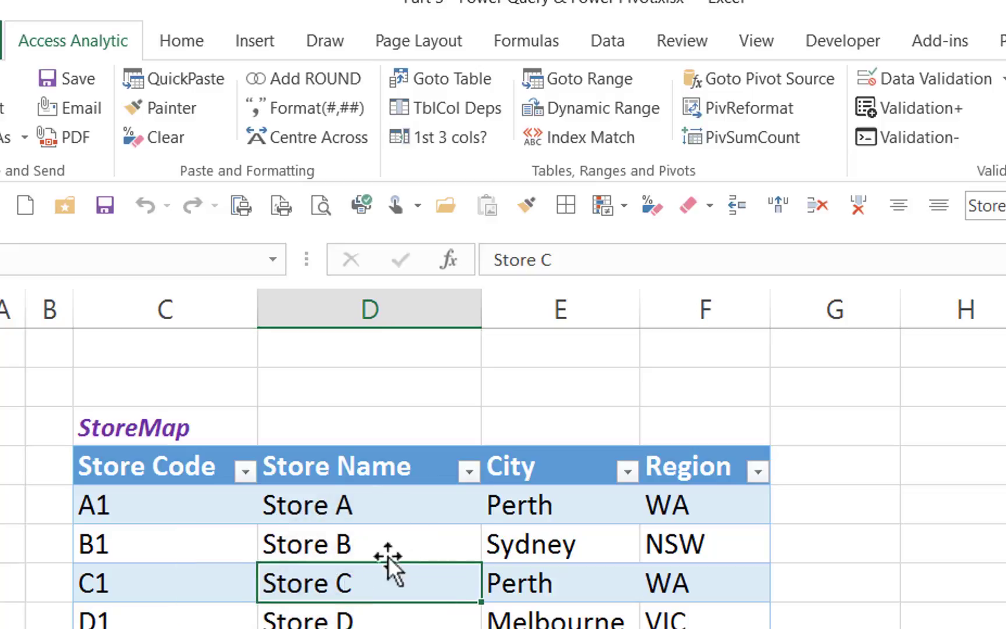
pyautogui.click(609, 29)
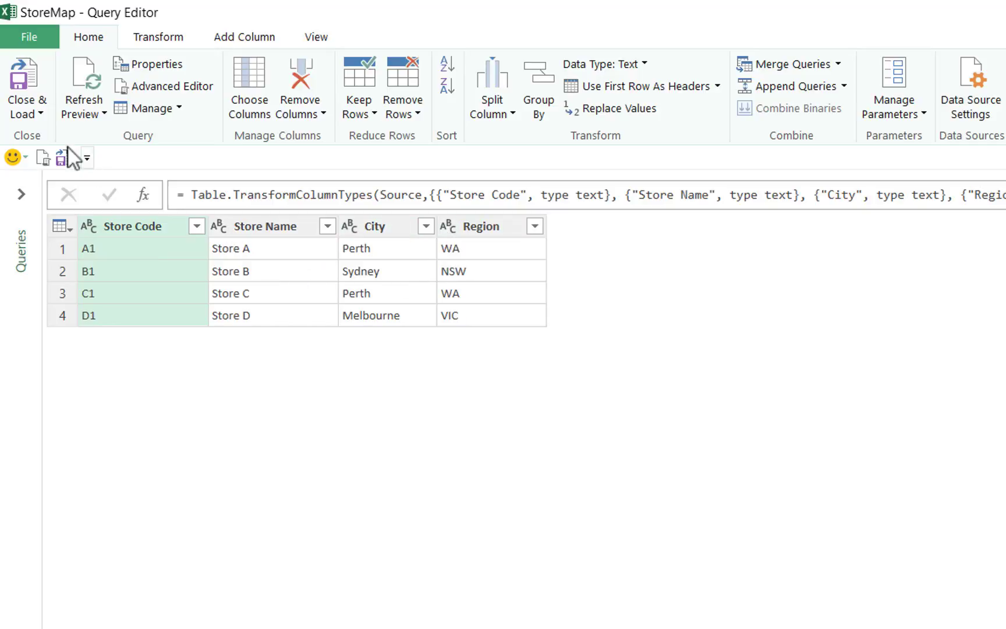
pyautogui.click(42, 115)
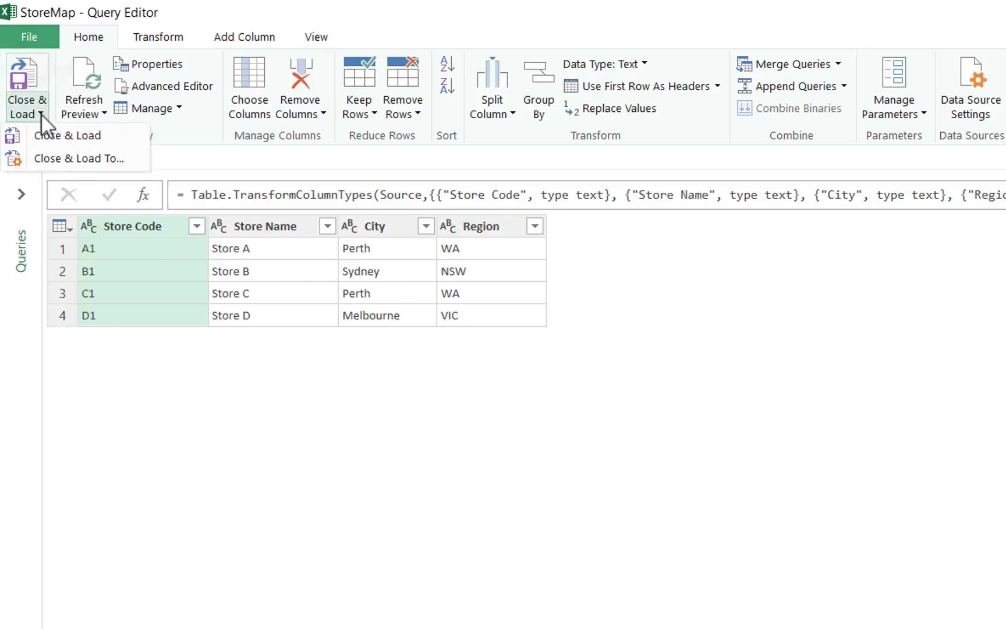
pyautogui.click(49, 157)
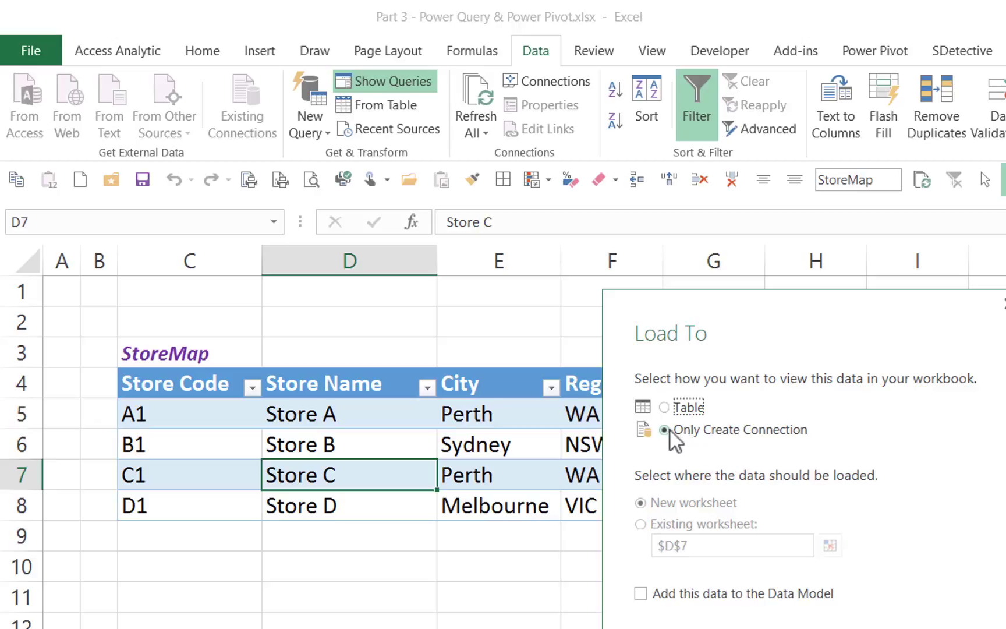
pyautogui.click(642, 592)
pyautogui.click(876, 620)
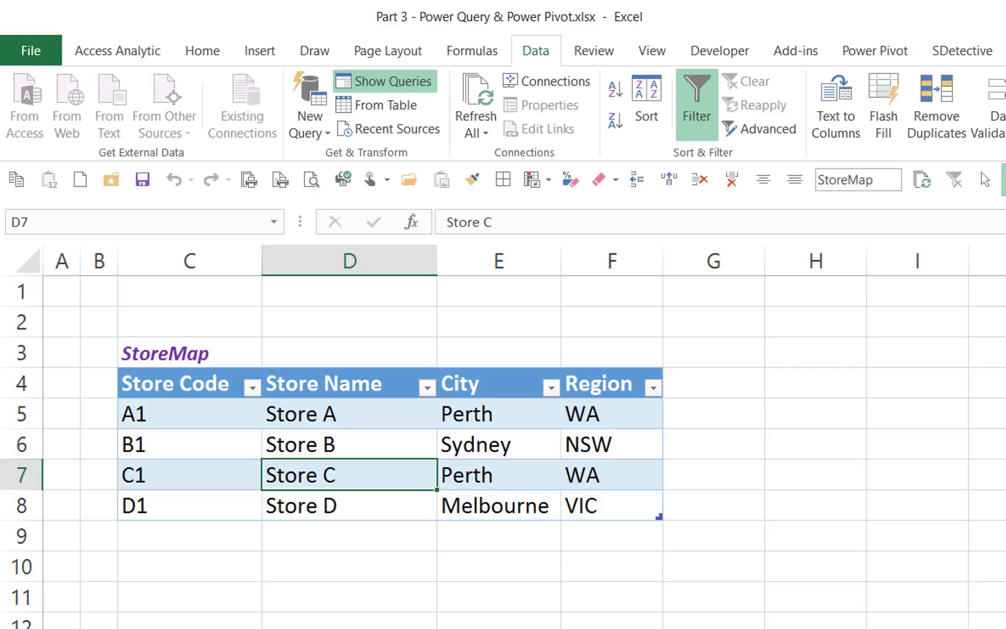
# Step: Start a query from the Calendar table and set its Date column to Date type
pyautogui.hotkey('ctrl', 'pagedown')
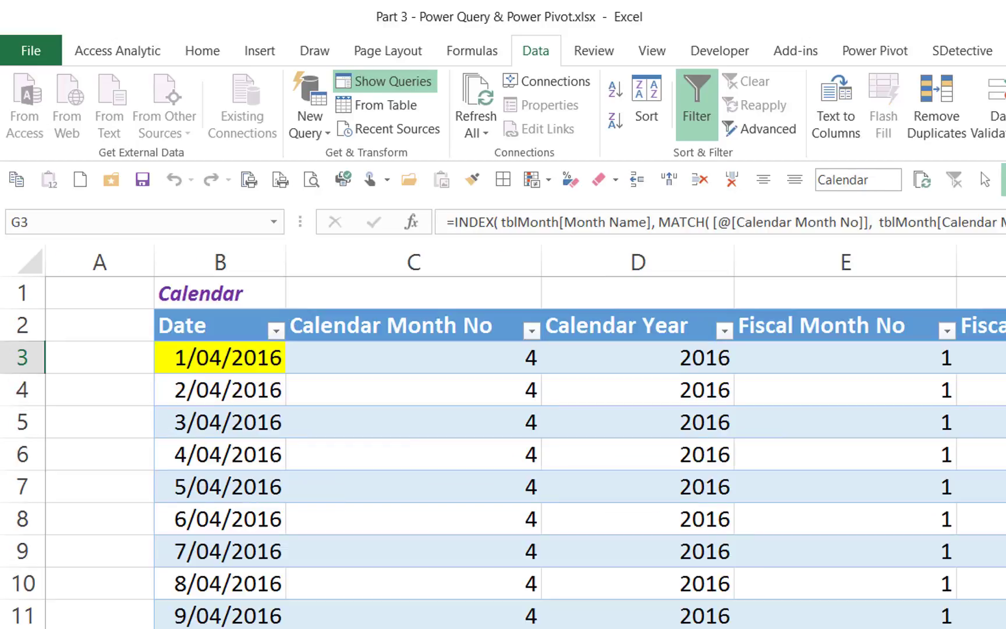
pyautogui.click(560, 584)
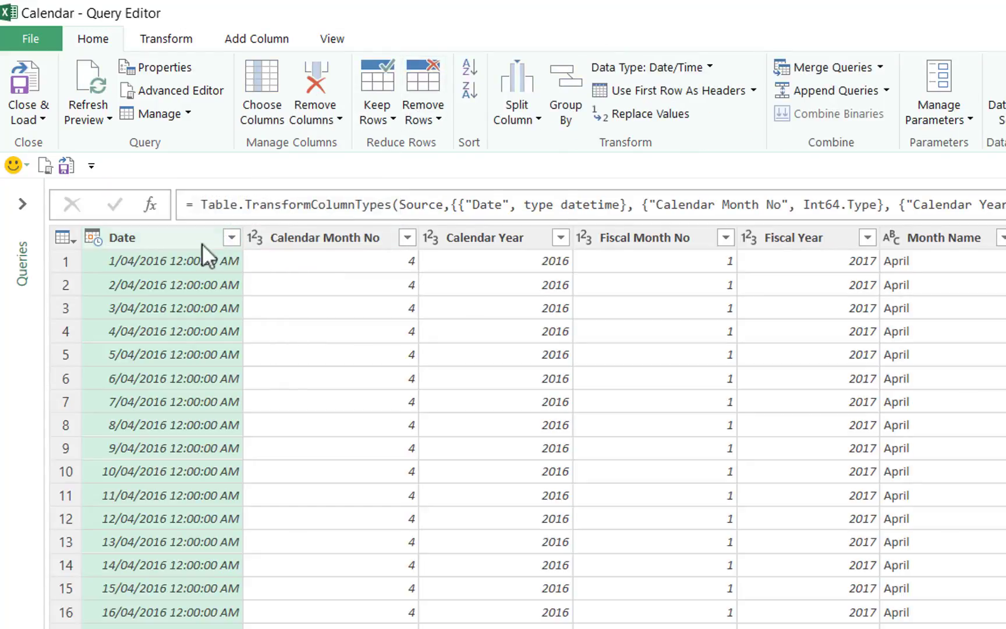
pyautogui.click(195, 236)
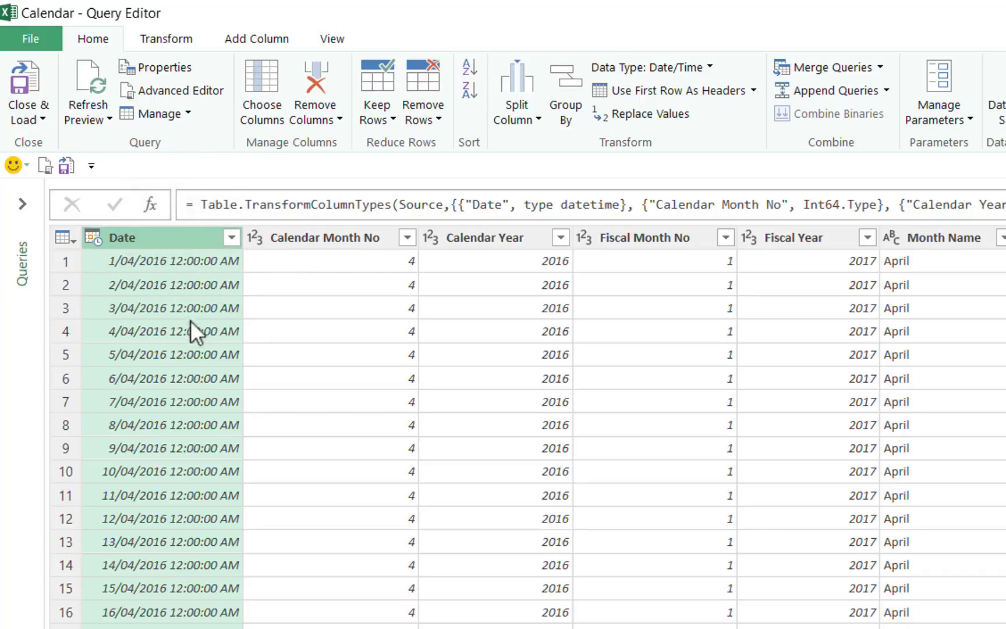
pyautogui.click(92, 239)
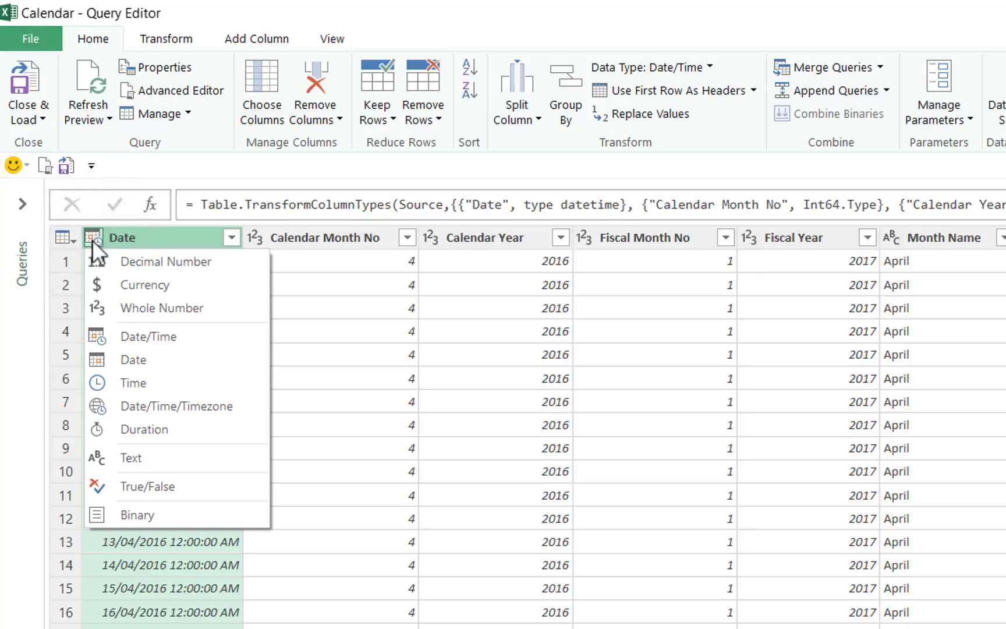
pyautogui.click(142, 354)
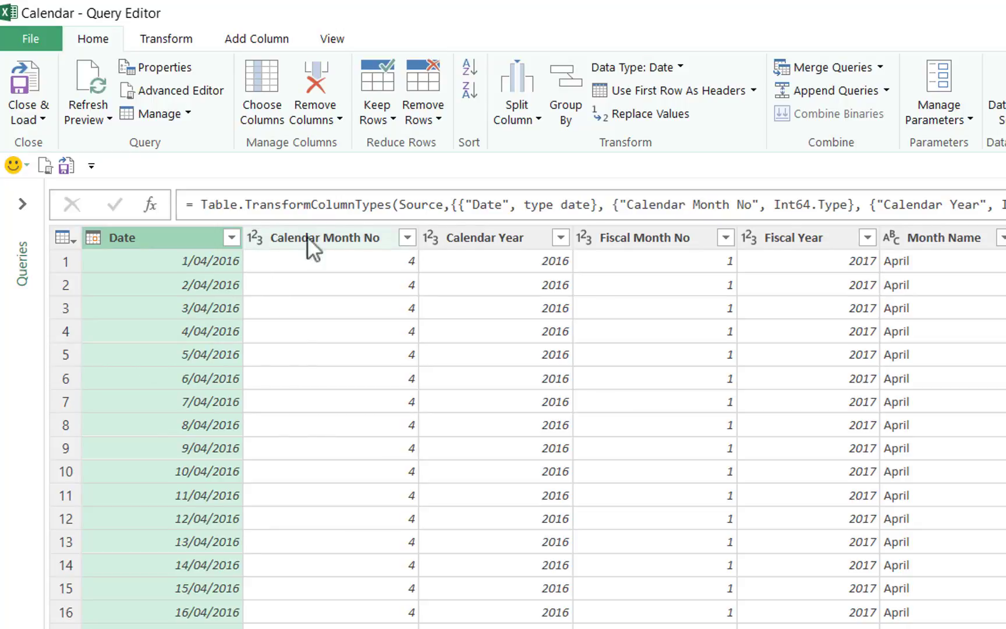
# Step: Change the Calendar Year and Fiscal Year columns to Text type
pyautogui.click(433, 240)
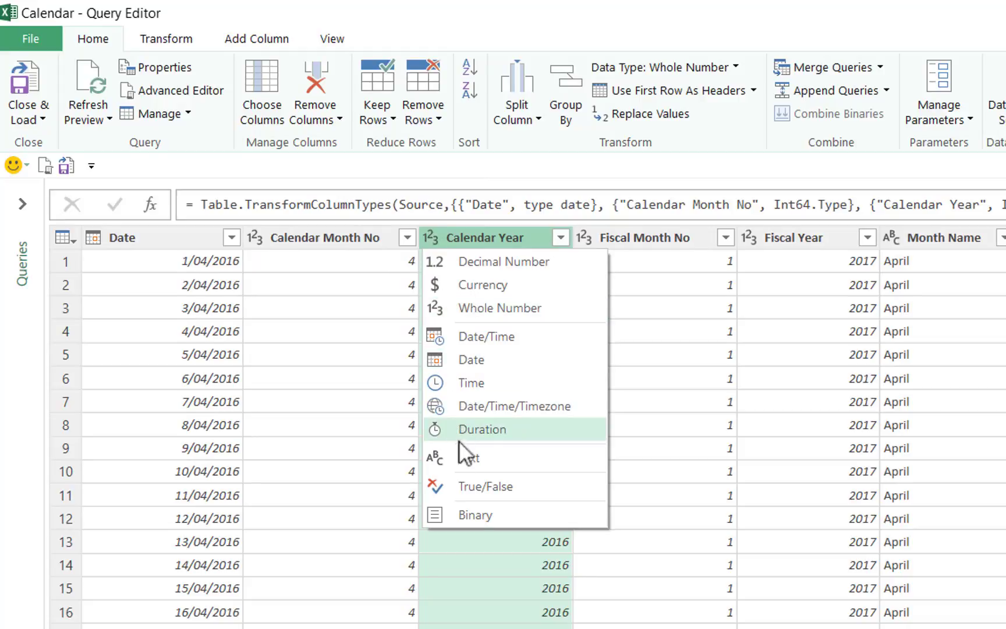
pyautogui.click(461, 458)
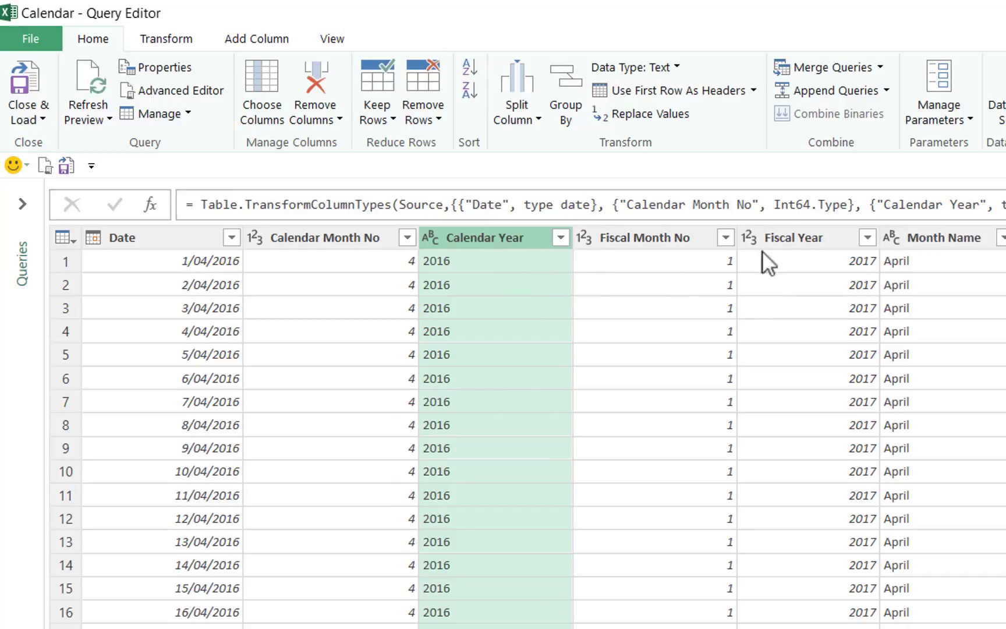
pyautogui.click(748, 237)
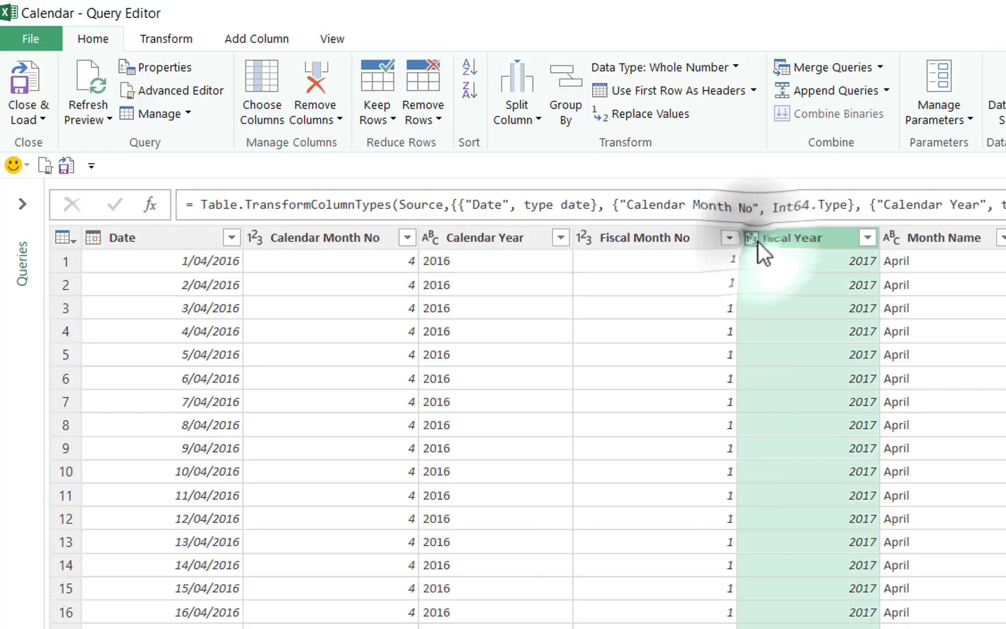
pyautogui.click(774, 454)
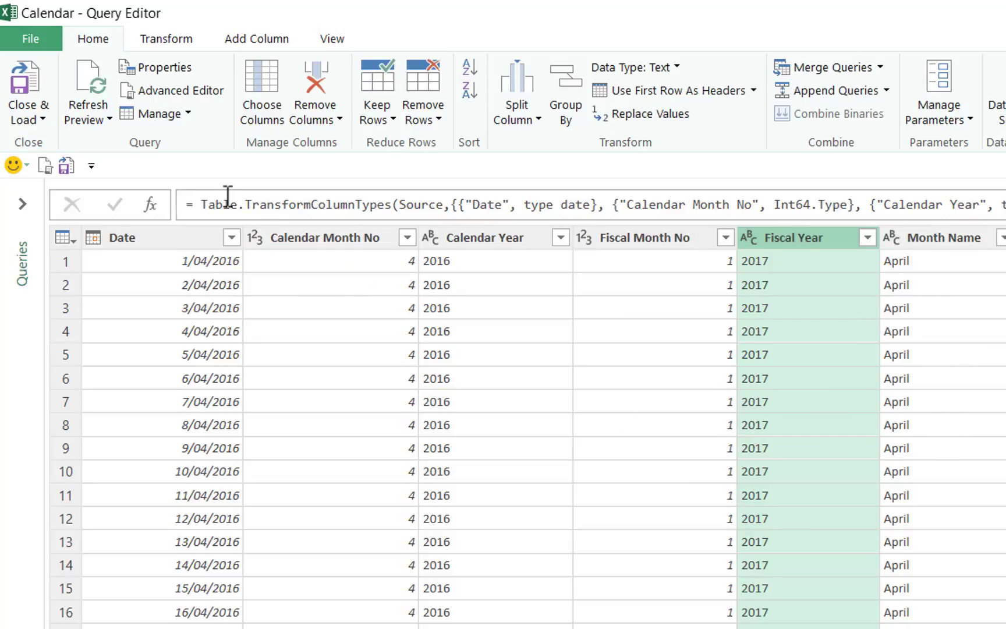
# Step: Close the Calendar query and load its 1,096 rows connection-only into the Data Model
pyautogui.click(43, 119)
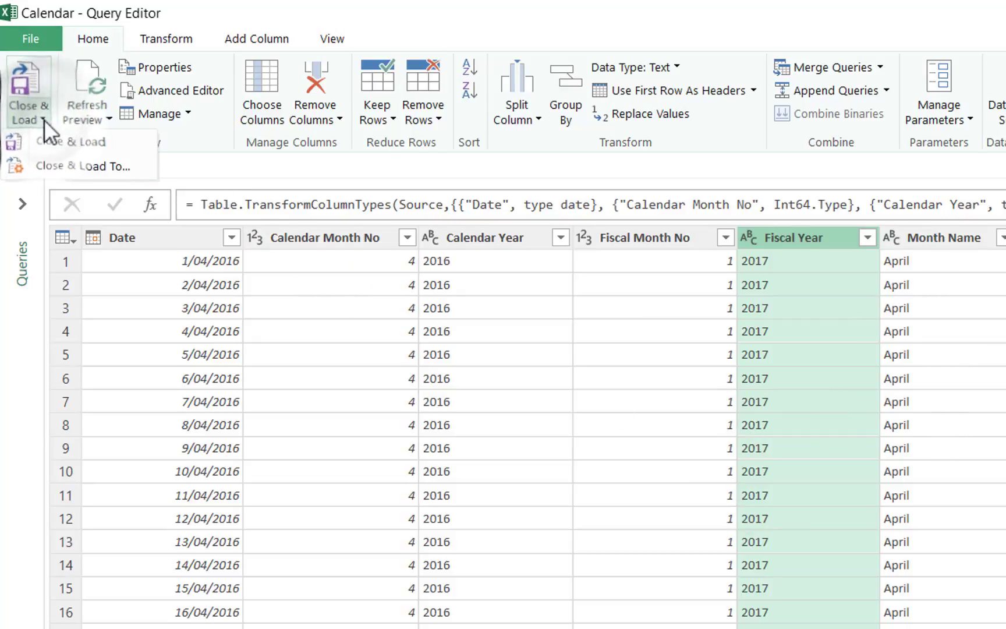
pyautogui.click(97, 165)
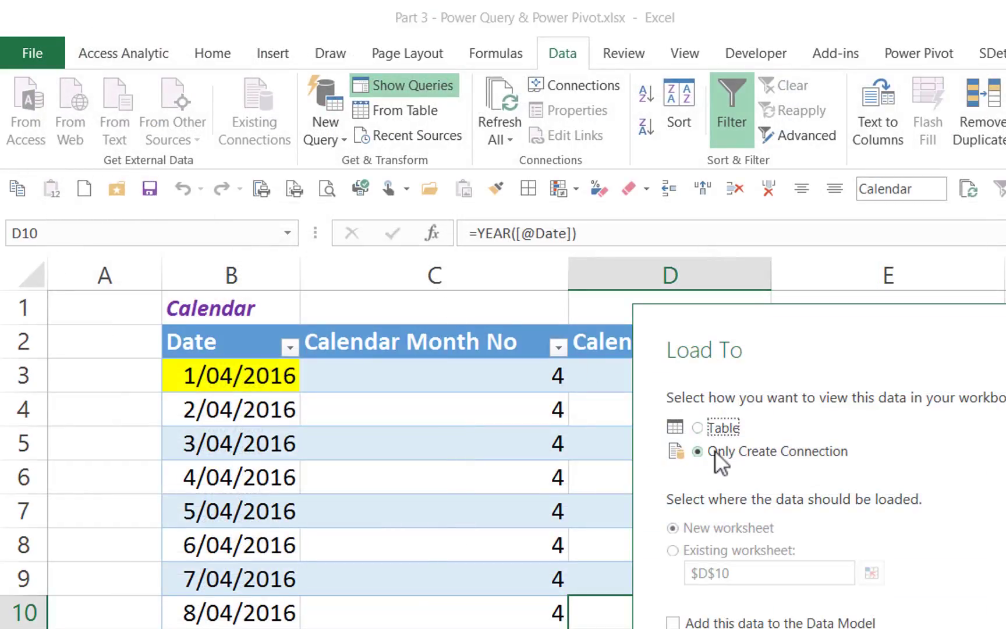
pyautogui.click(673, 622)
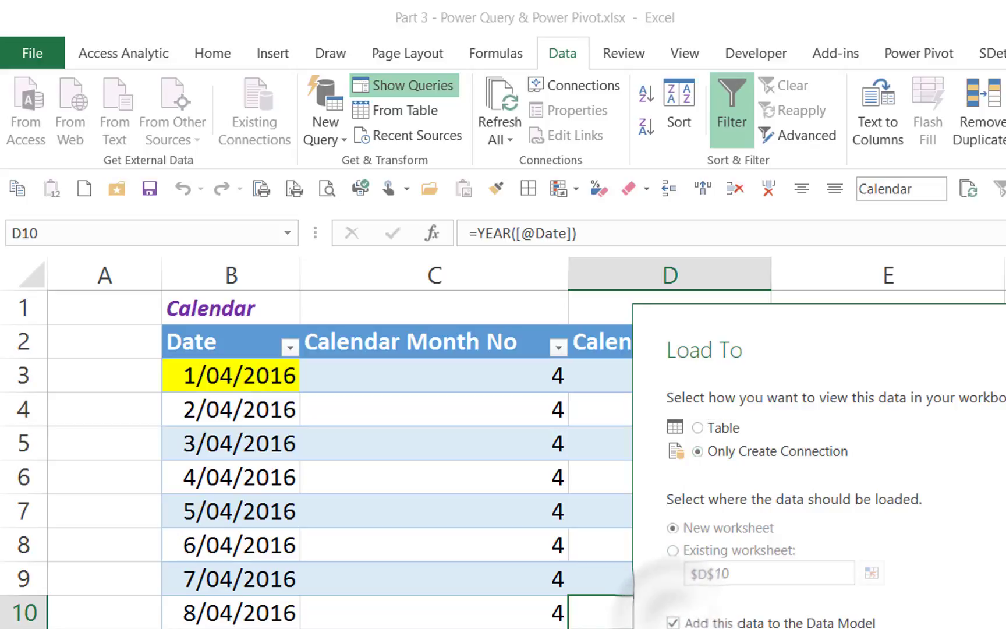
pyautogui.click(932, 628)
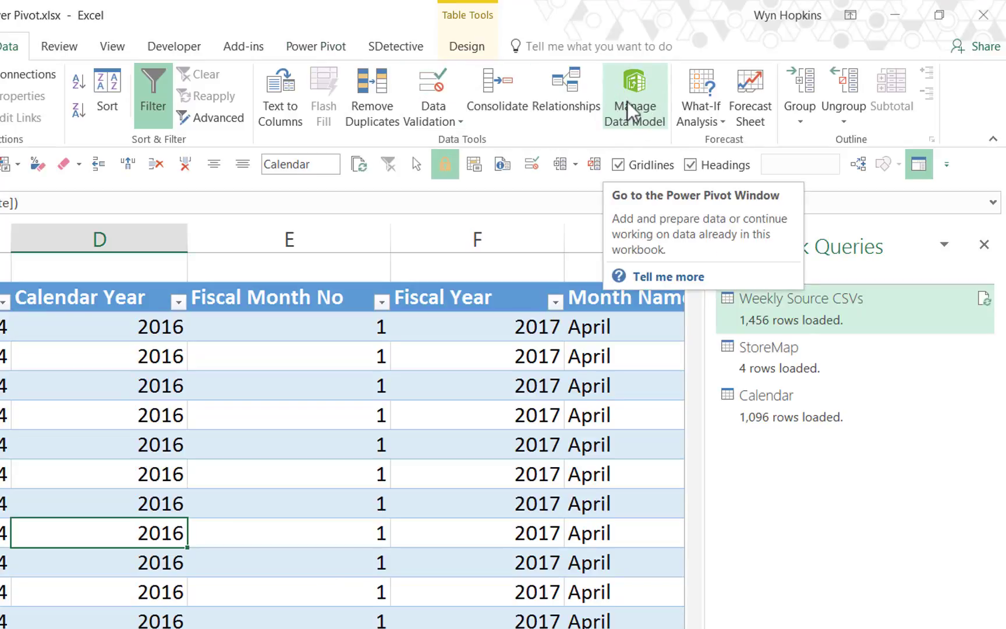
# Step: Open the Data Model in Power Pivot's Data View and browse the loaded tables' rows
pyautogui.click(326, 45)
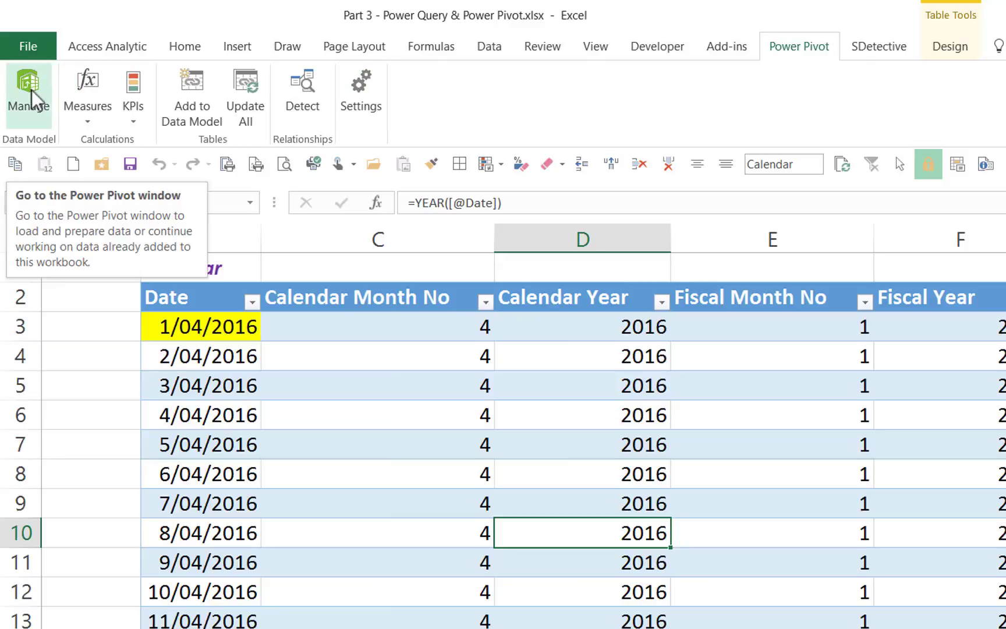
pyautogui.click(31, 90)
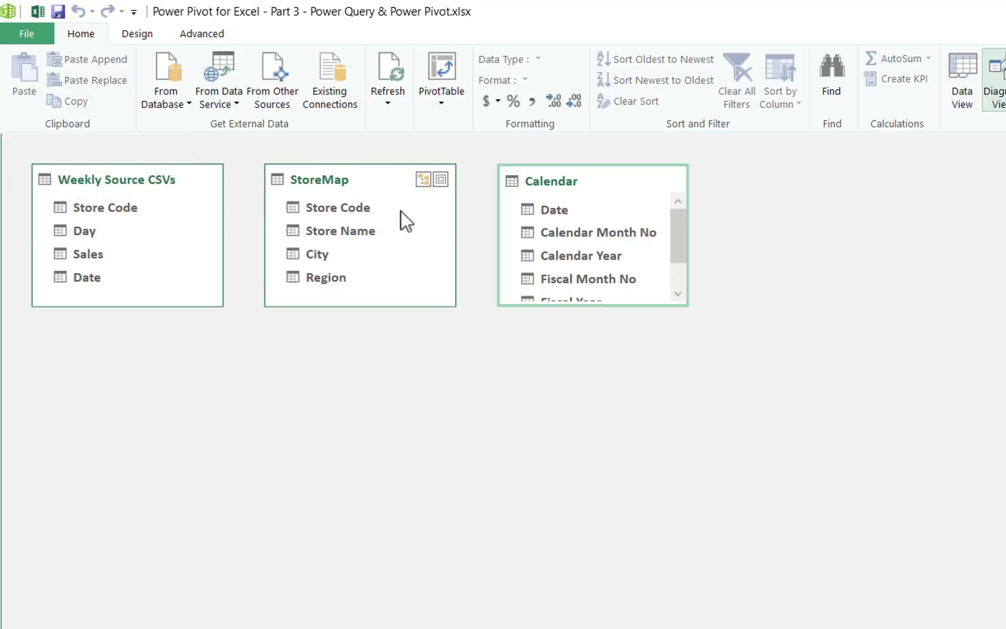
pyautogui.click(955, 71)
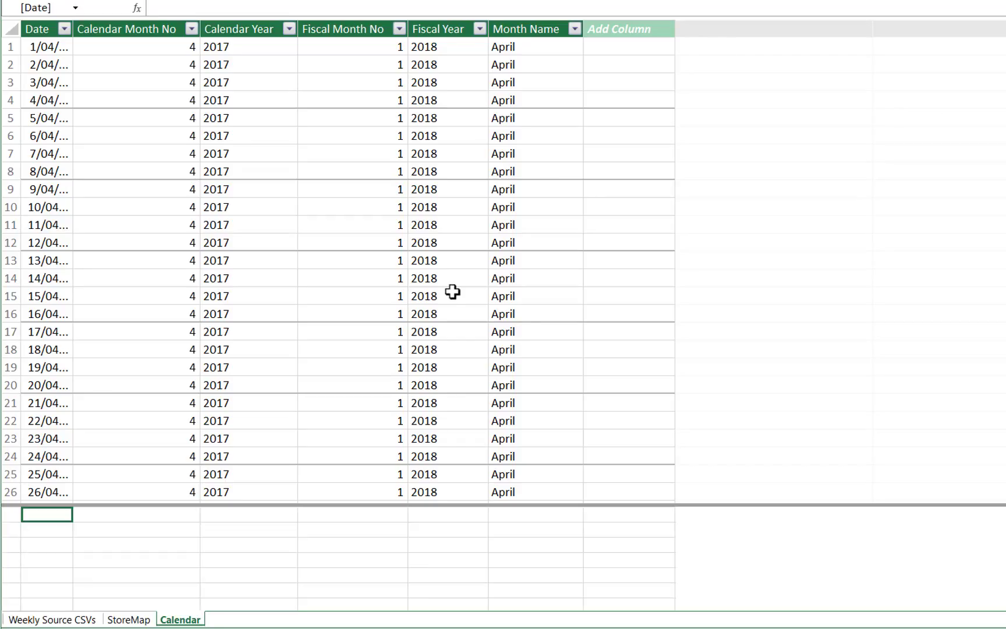
pyautogui.click(41, 619)
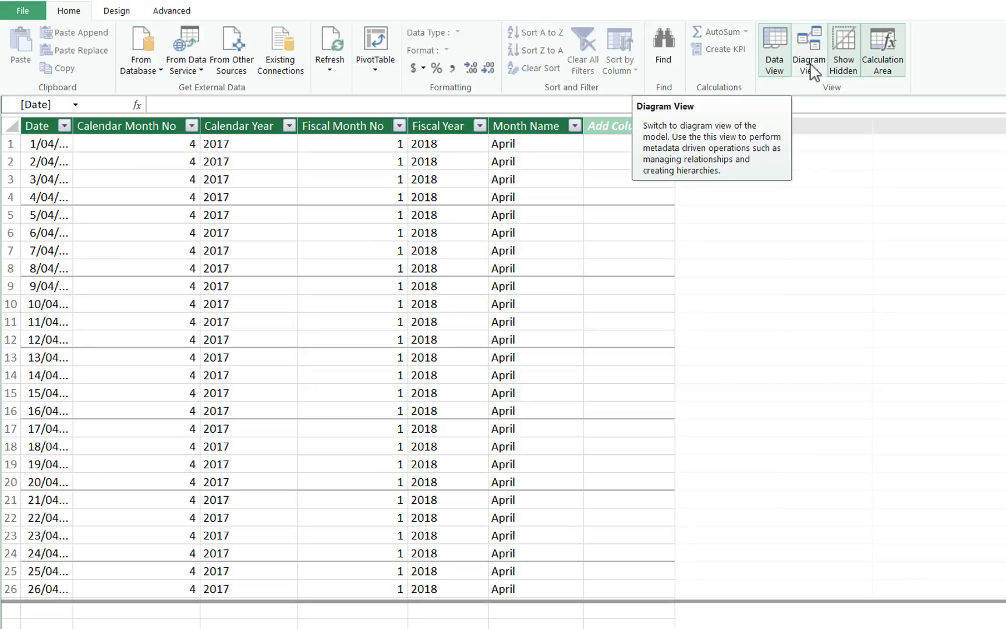
# Step: In Diagram View, link Weekly Source CSVs to StoreMap on Store Code and to Calendar on Date
pyautogui.click(813, 72)
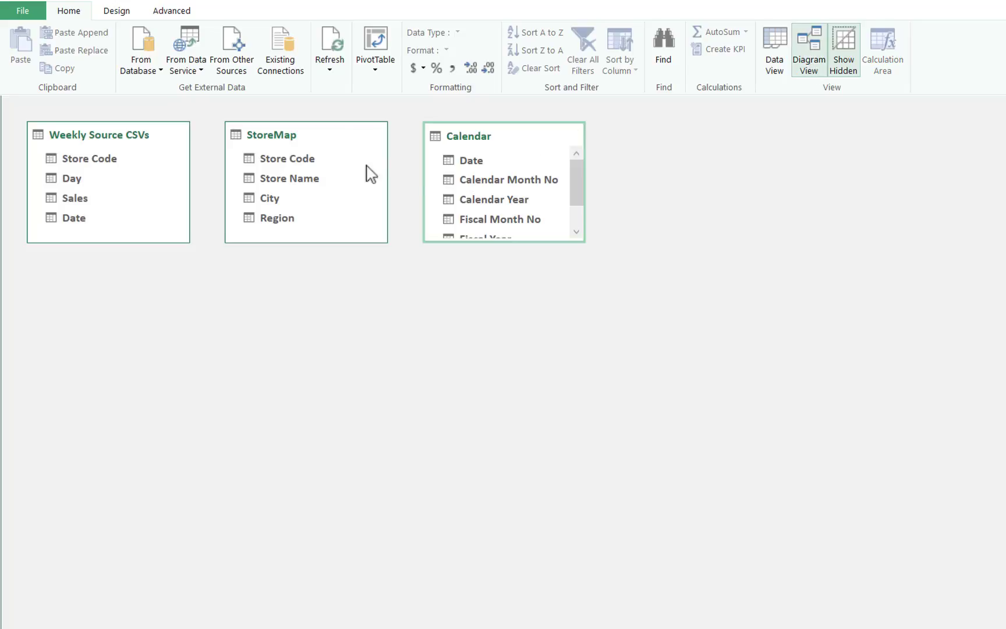
pyautogui.moveTo(134, 140); pyautogui.dragTo(433, 359)
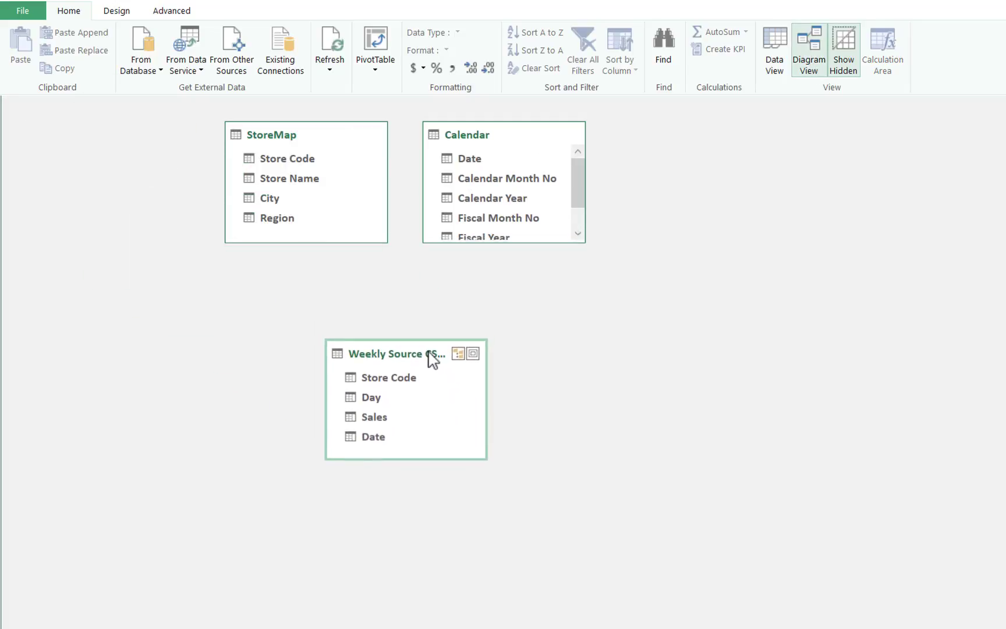
pyautogui.click(388, 378)
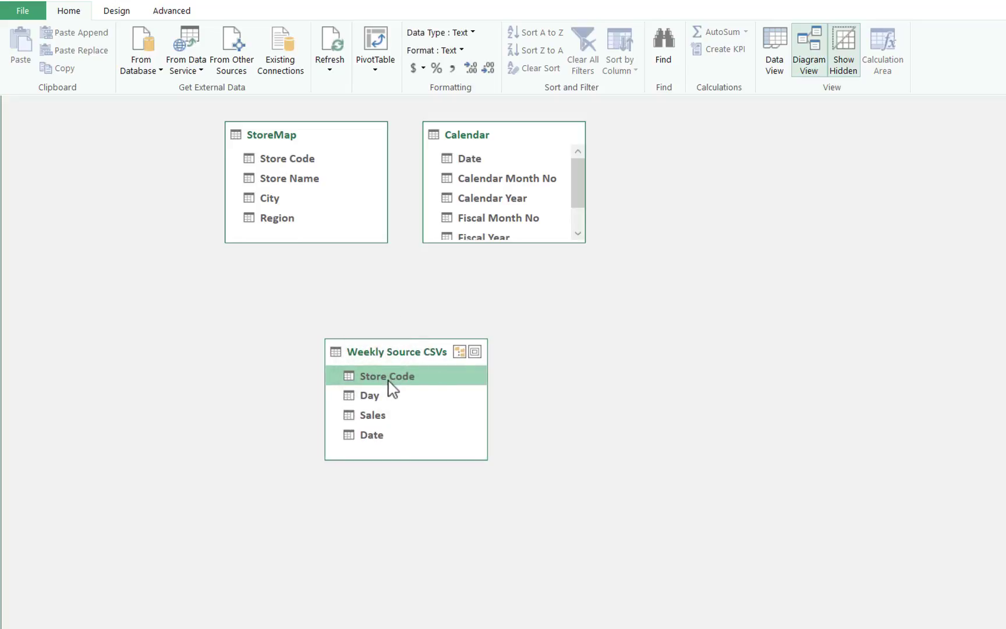
pyautogui.moveTo(388, 377); pyautogui.dragTo(291, 158)
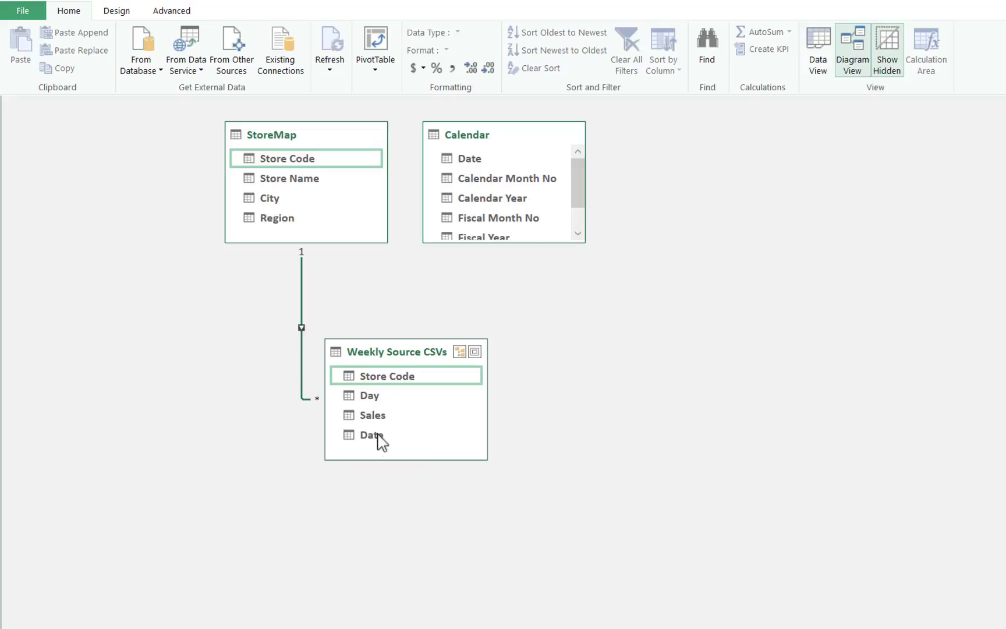
pyautogui.moveTo(379, 440); pyautogui.dragTo(475, 152)
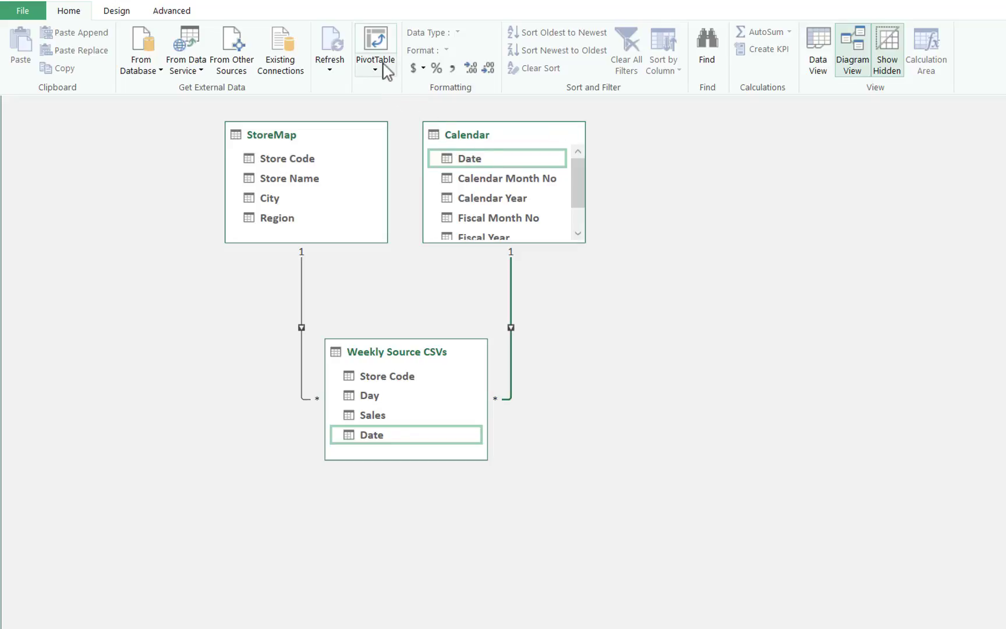
# Step: Create a Power Pivot PivotTable on a new worksheet that sums Sales
pyautogui.click(377, 41)
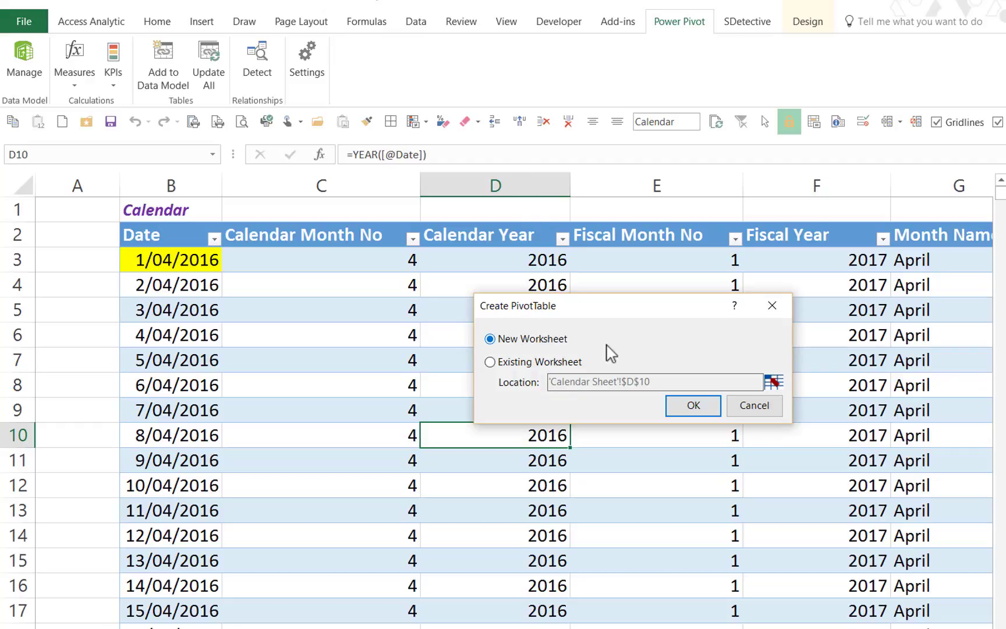
pyautogui.click(680, 408)
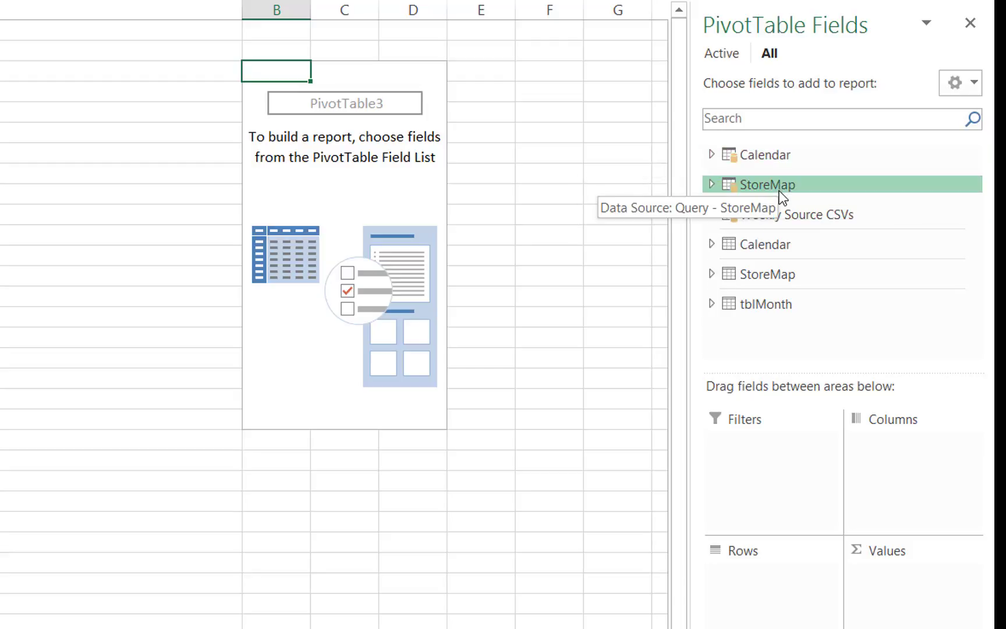
pyautogui.click(710, 216)
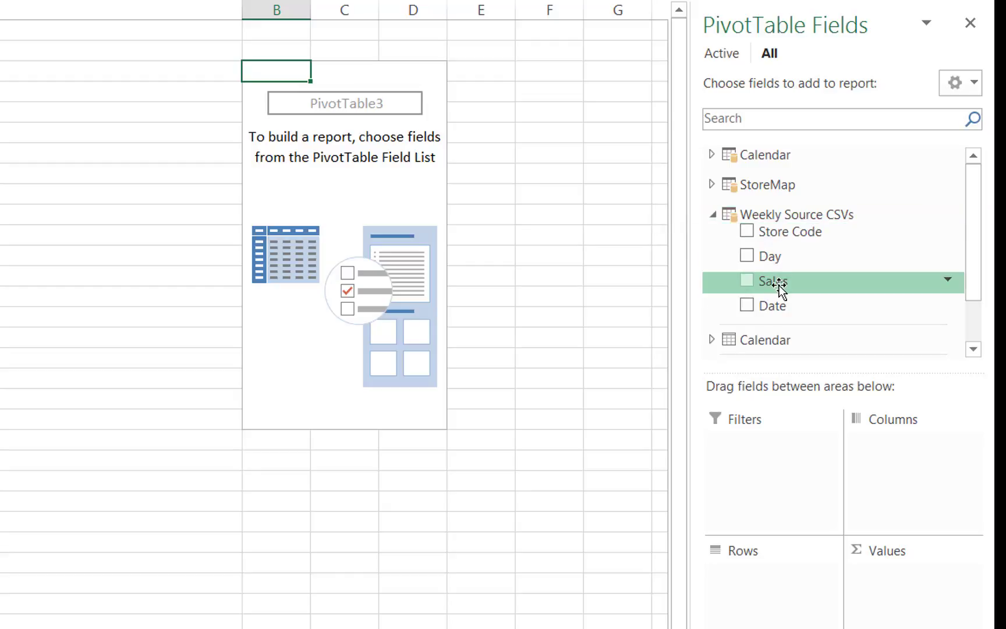
pyautogui.moveTo(780, 285); pyautogui.dragTo(897, 576)
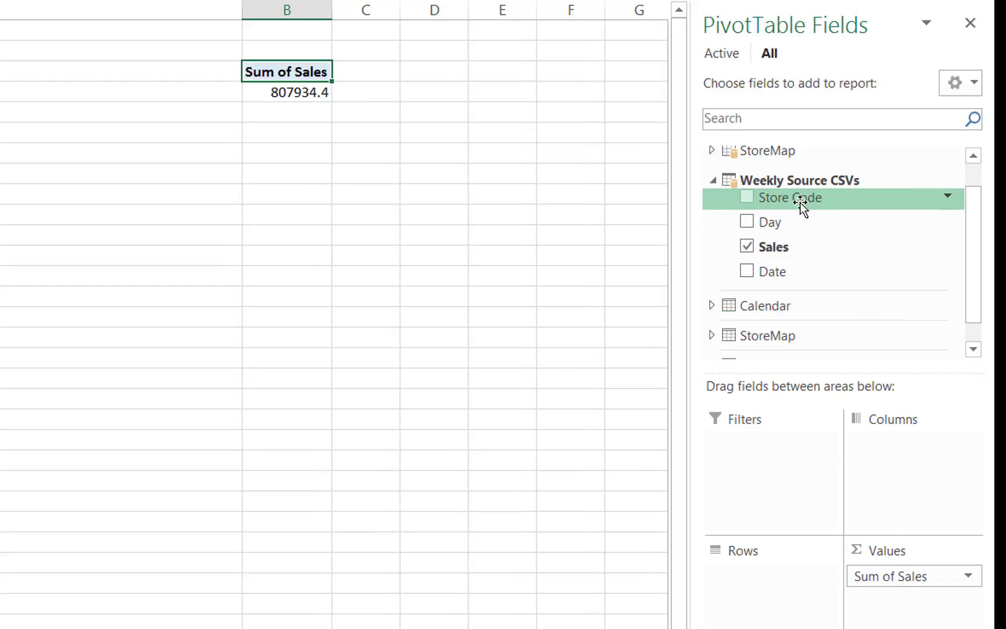
# Step: Put Store Name in Rows, Fiscal Year in Filters and Month Name in Columns
pyautogui.click(711, 150)
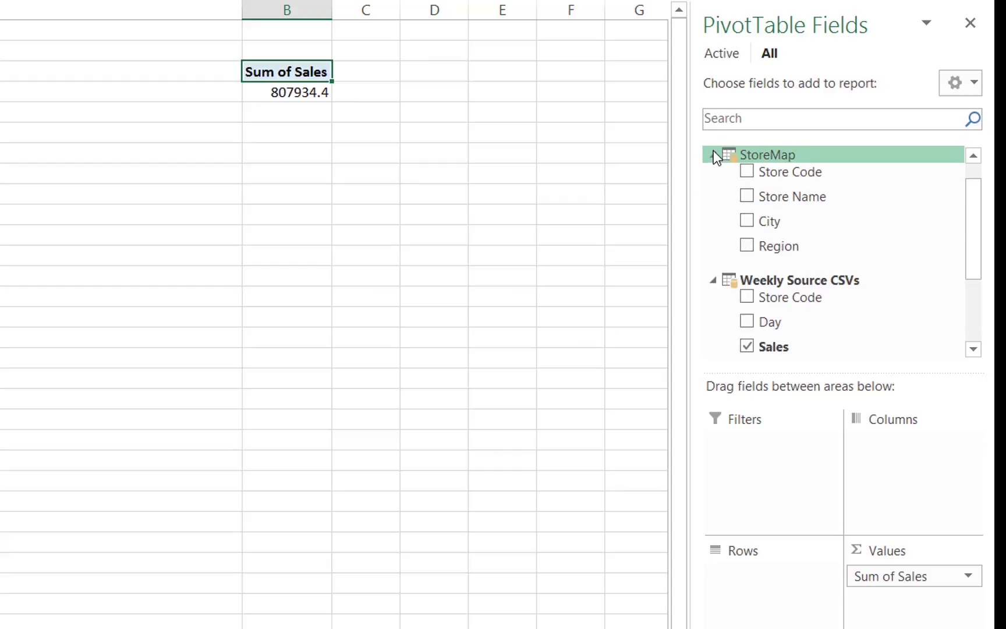
pyautogui.moveTo(786, 199); pyautogui.dragTo(751, 581)
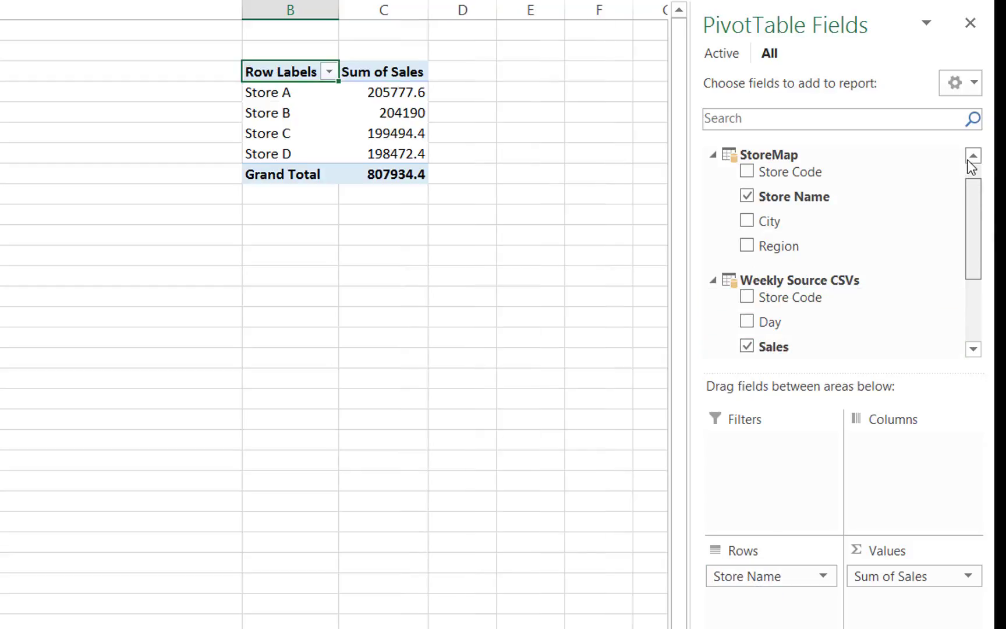
pyautogui.scroll(1, 970, 192)
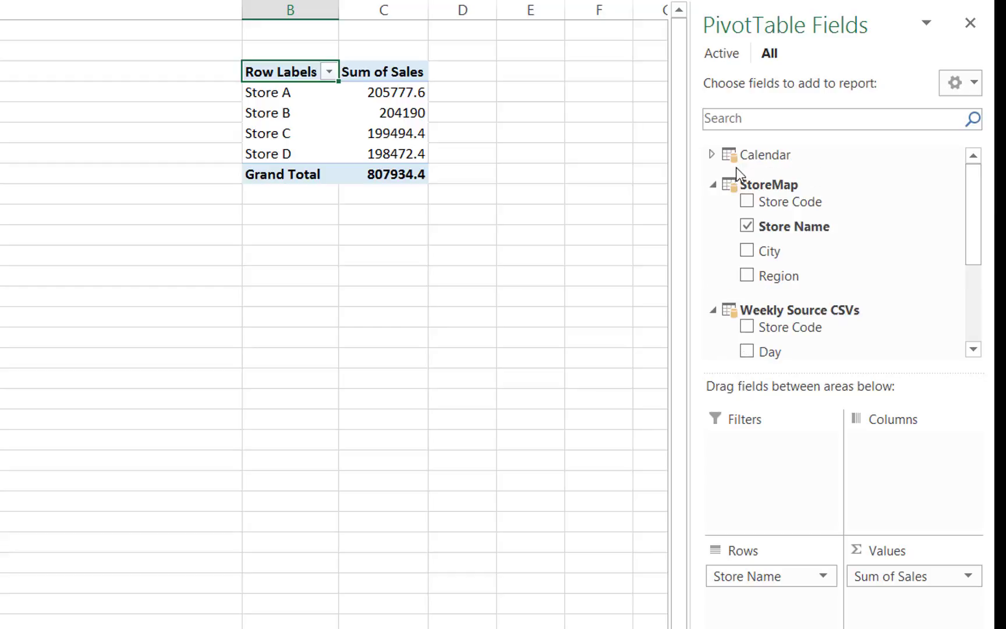
pyautogui.click(714, 156)
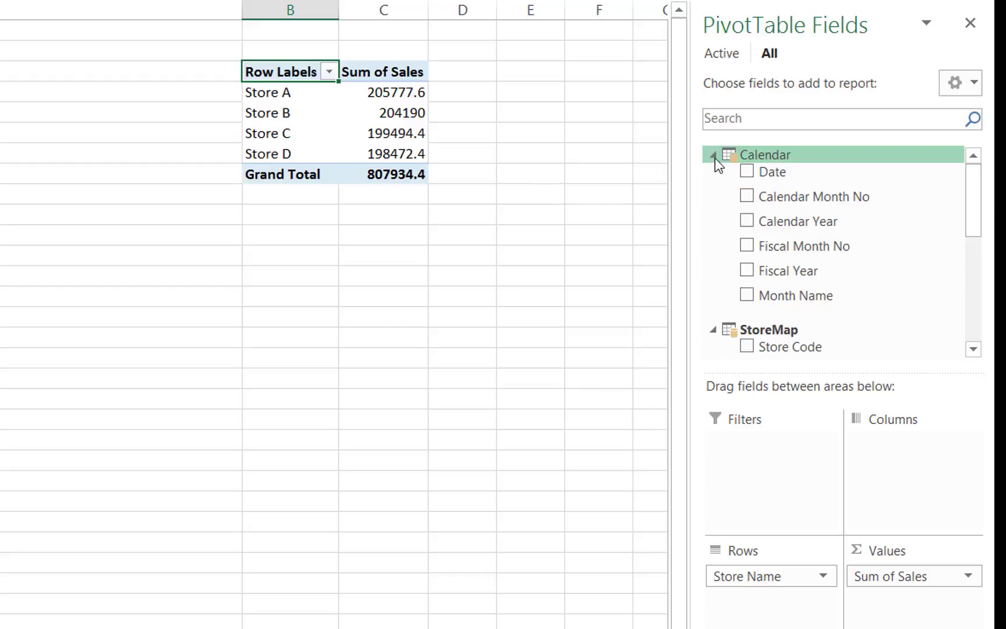
pyautogui.moveTo(809, 273); pyautogui.dragTo(767, 457)
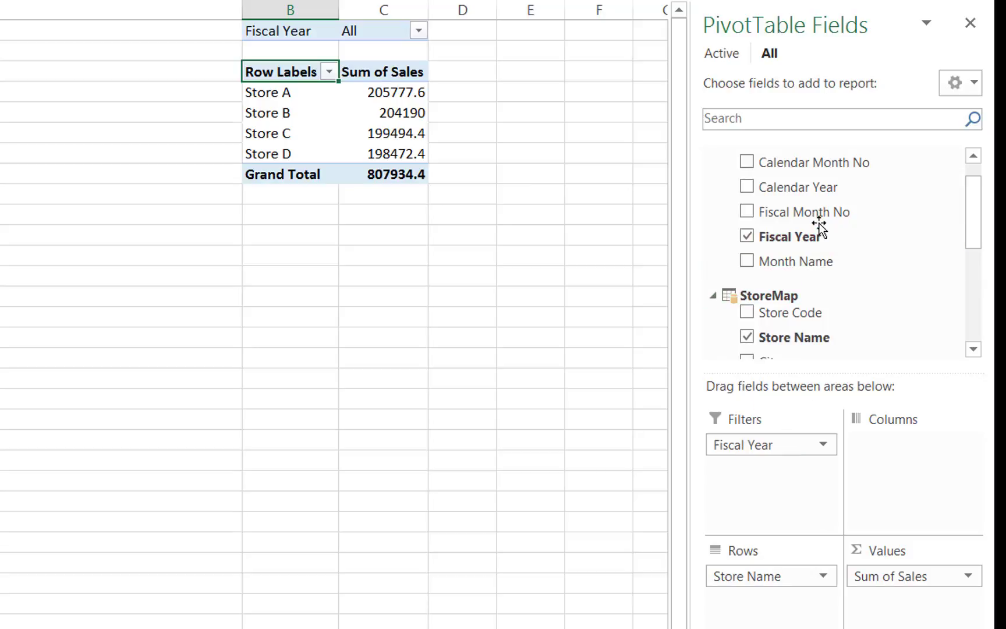
pyautogui.moveTo(797, 264); pyautogui.dragTo(901, 461)
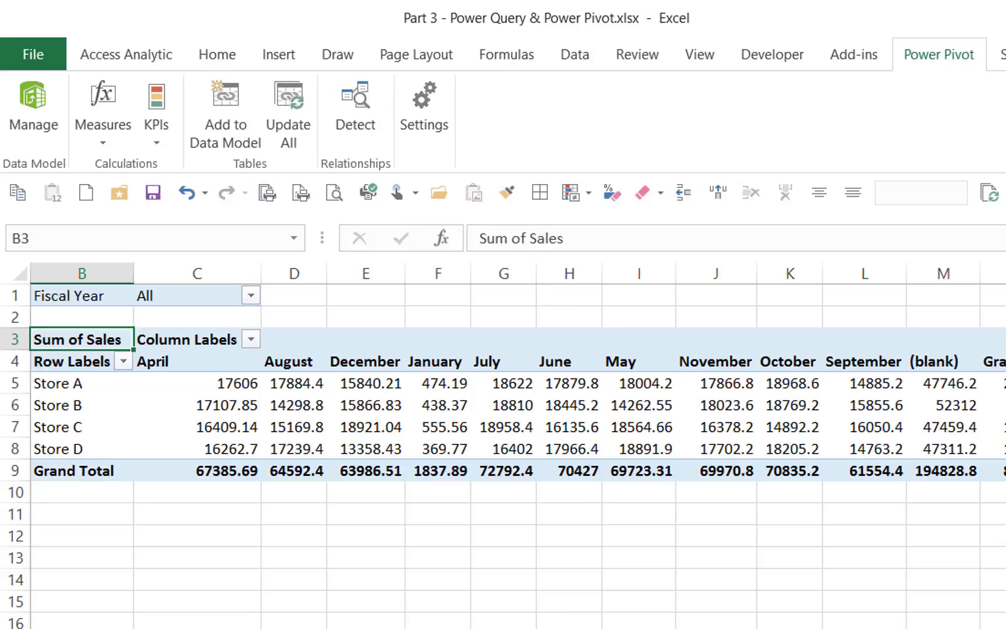
# Step: Set the Fiscal Year report filter to 2017, then select the April to November month headers
pyautogui.click(251, 296)
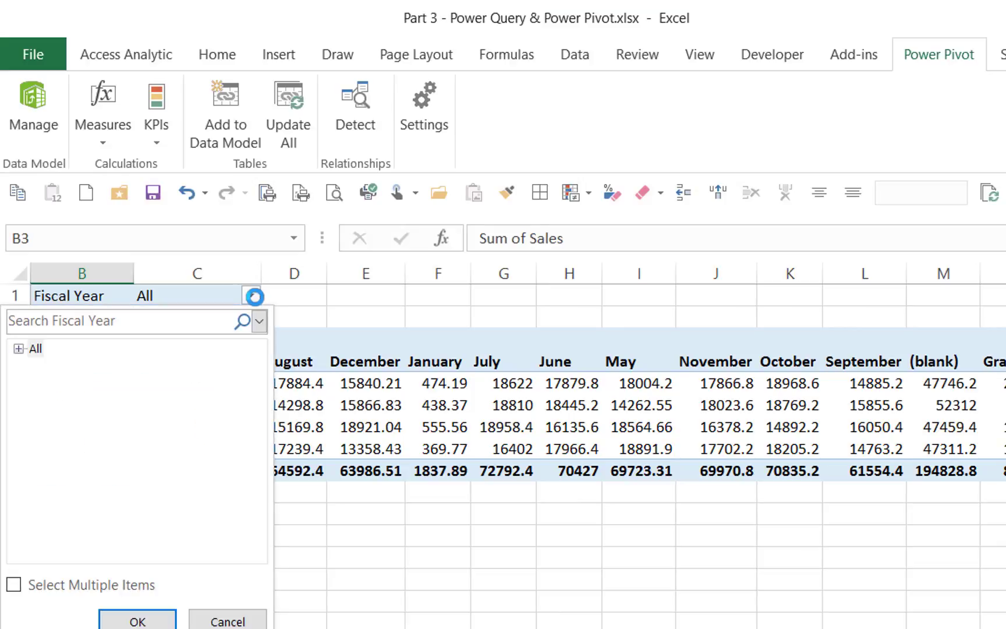
pyautogui.click(18, 349)
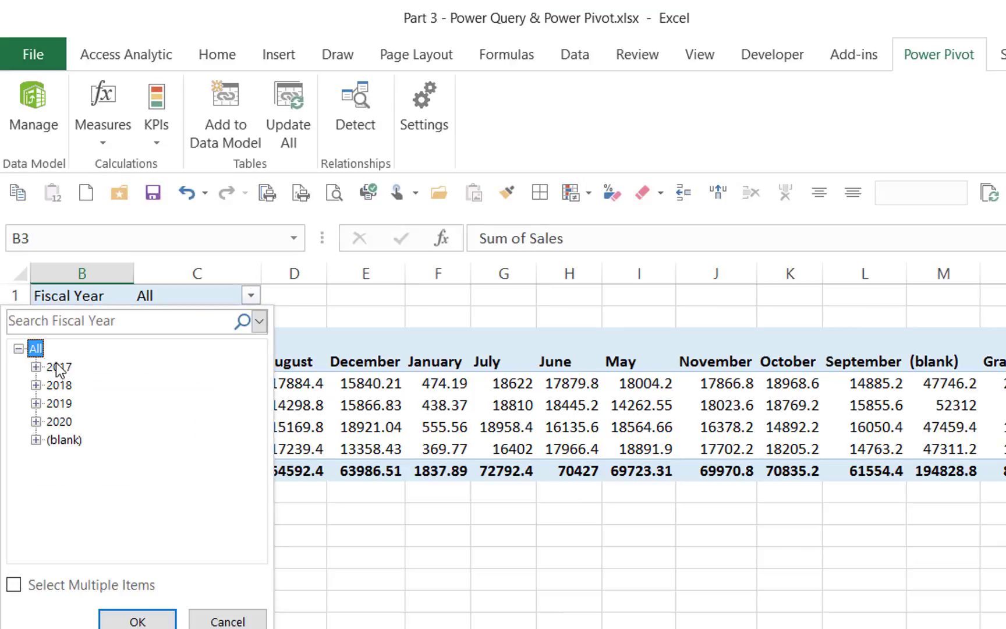
pyautogui.click(60, 368)
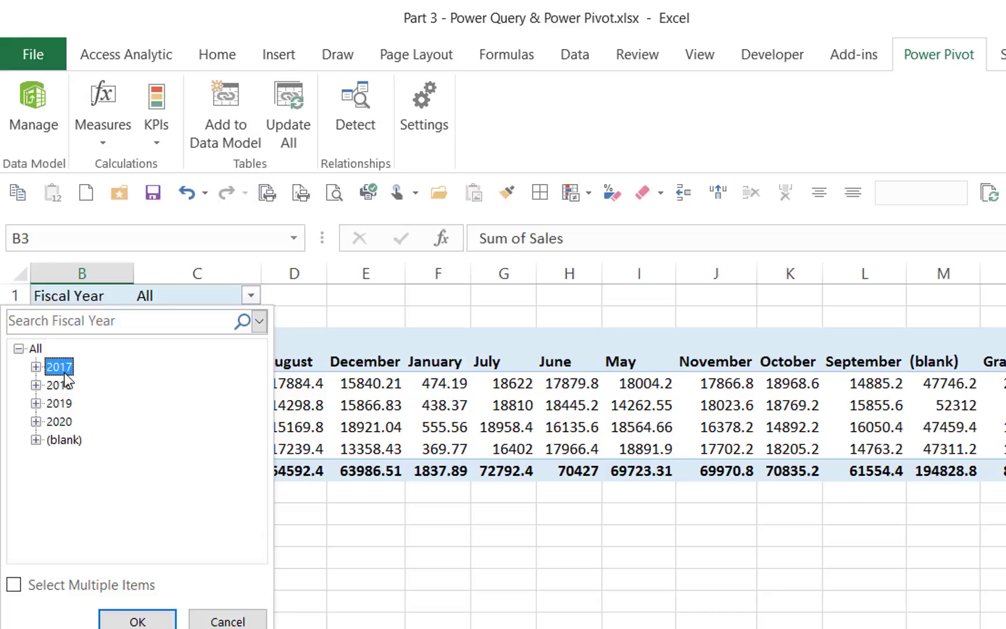
pyautogui.click(138, 622)
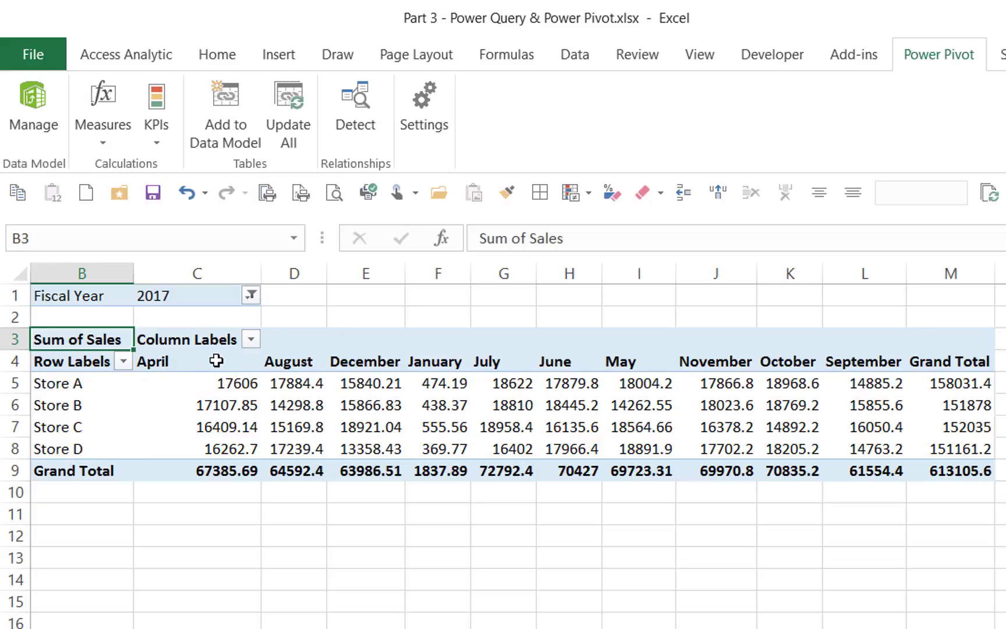
pyautogui.moveTo(216, 361); pyautogui.dragTo(700, 368)
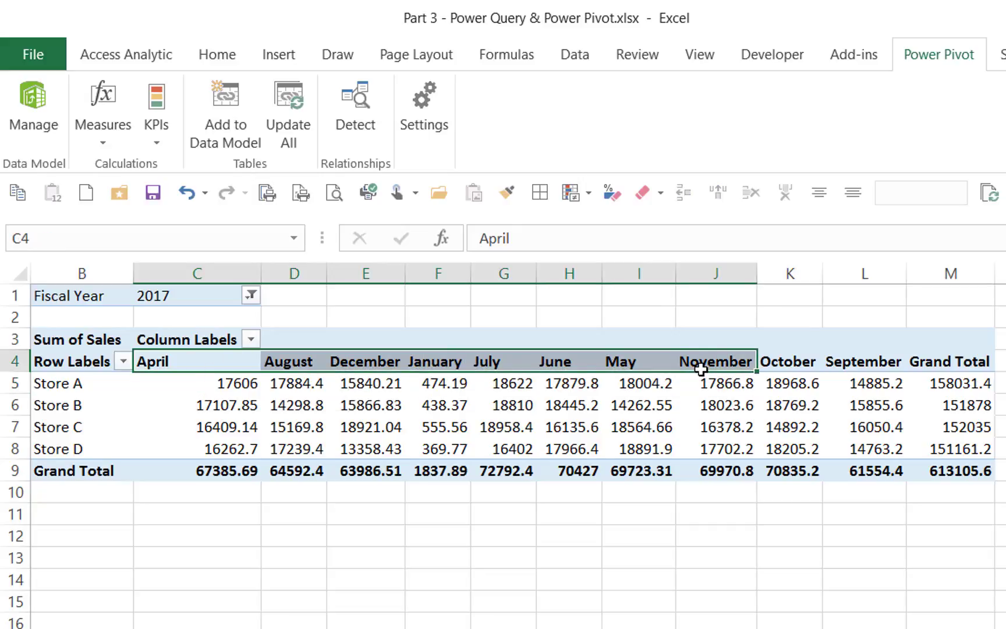
# Step: In Power Pivot Data View, sort the Calendar table's Month Name column by Fiscal Month No
pyautogui.click(45, 100)
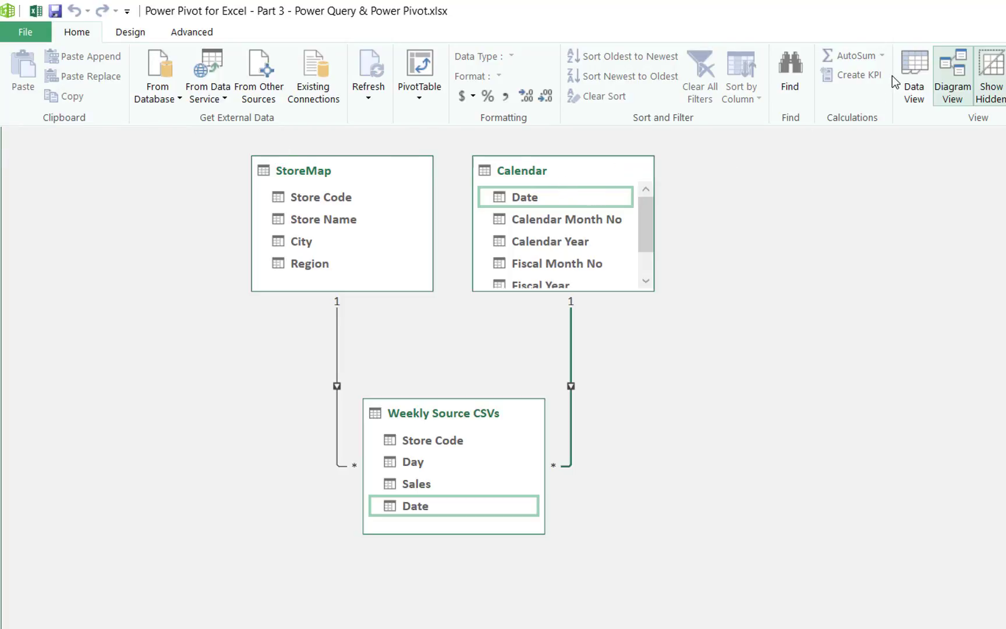
pyautogui.click(911, 87)
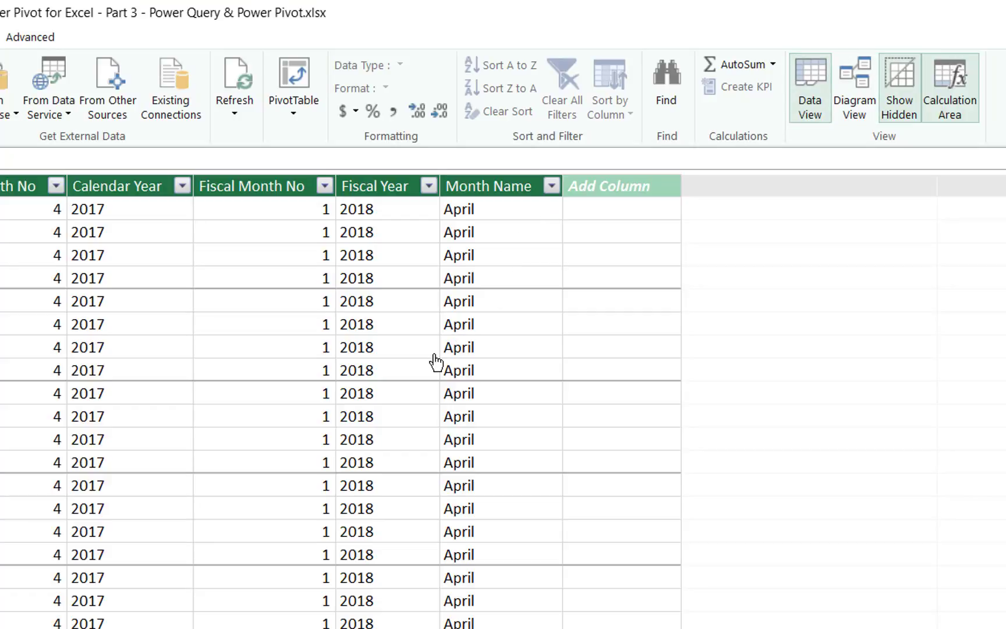
pyautogui.click(499, 187)
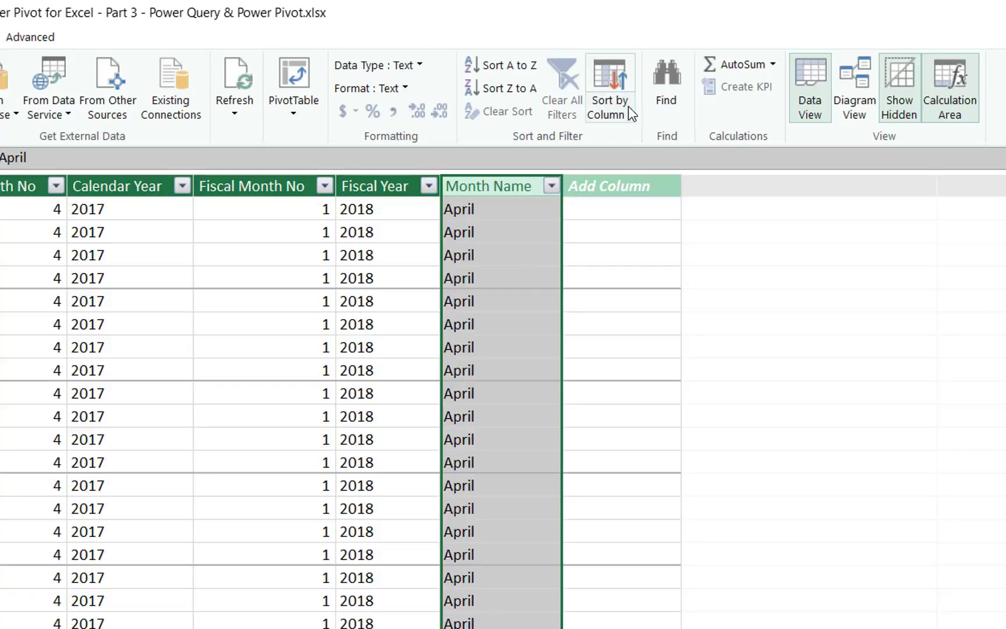
pyautogui.click(608, 78)
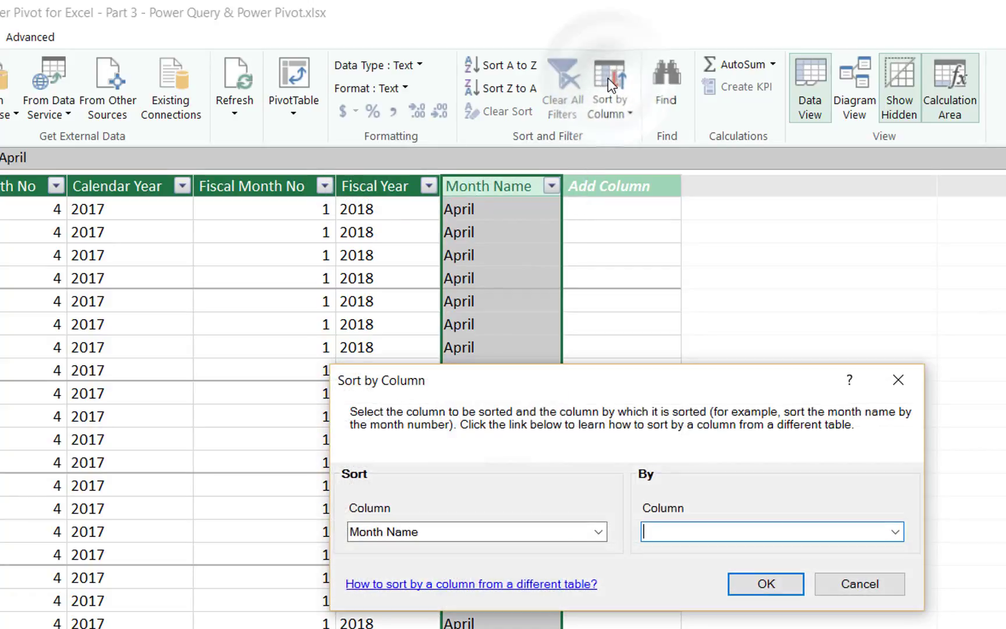
pyautogui.click(896, 530)
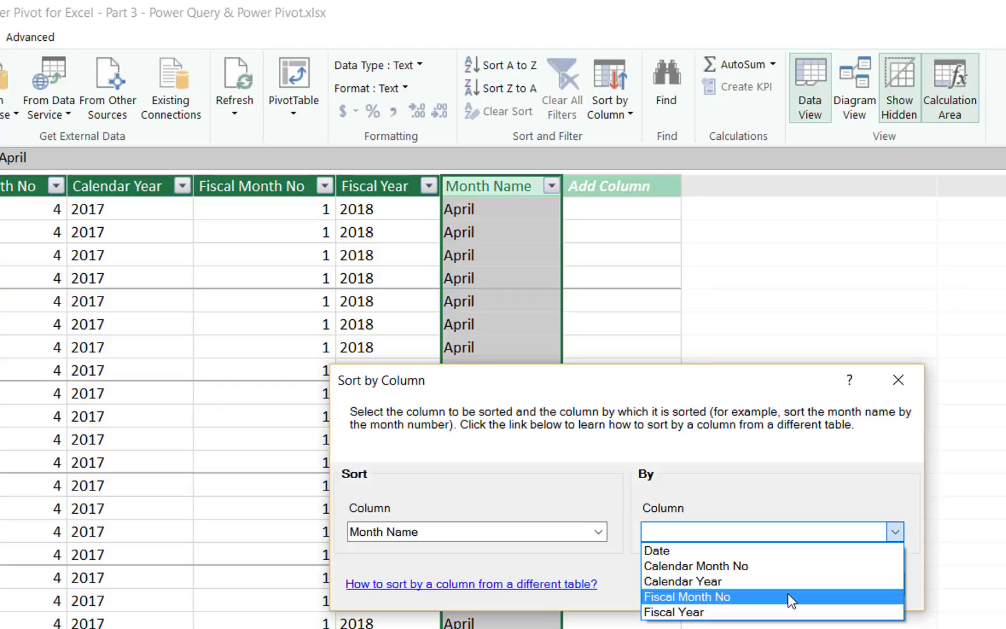
pyautogui.click(788, 593)
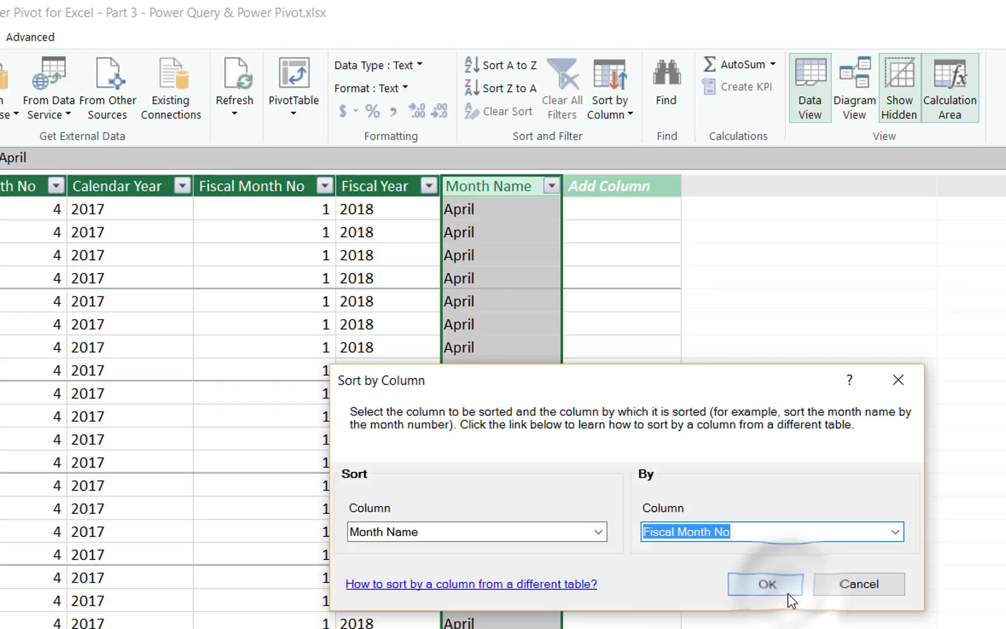
pyautogui.click(784, 592)
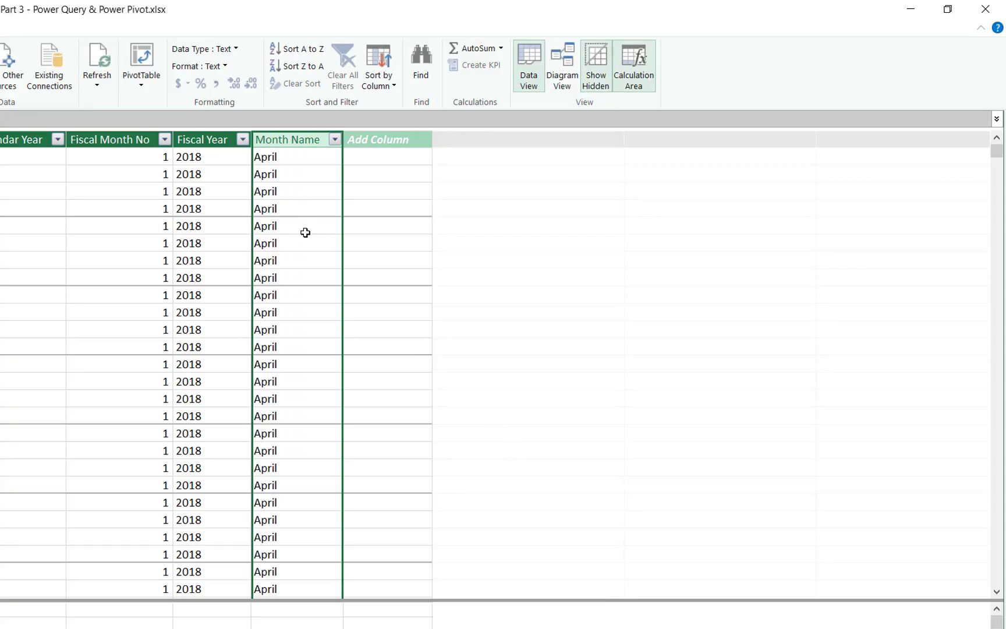
# Step: Return to the workbook and check that the month headers run April to January in fiscal order
pyautogui.click(976, 6)
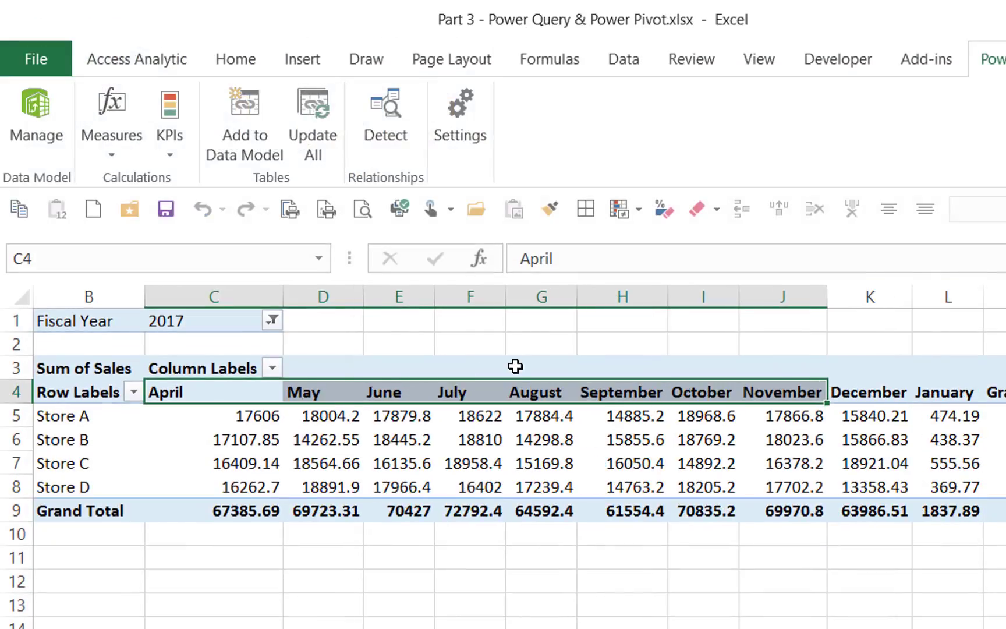
pyautogui.click(241, 394)
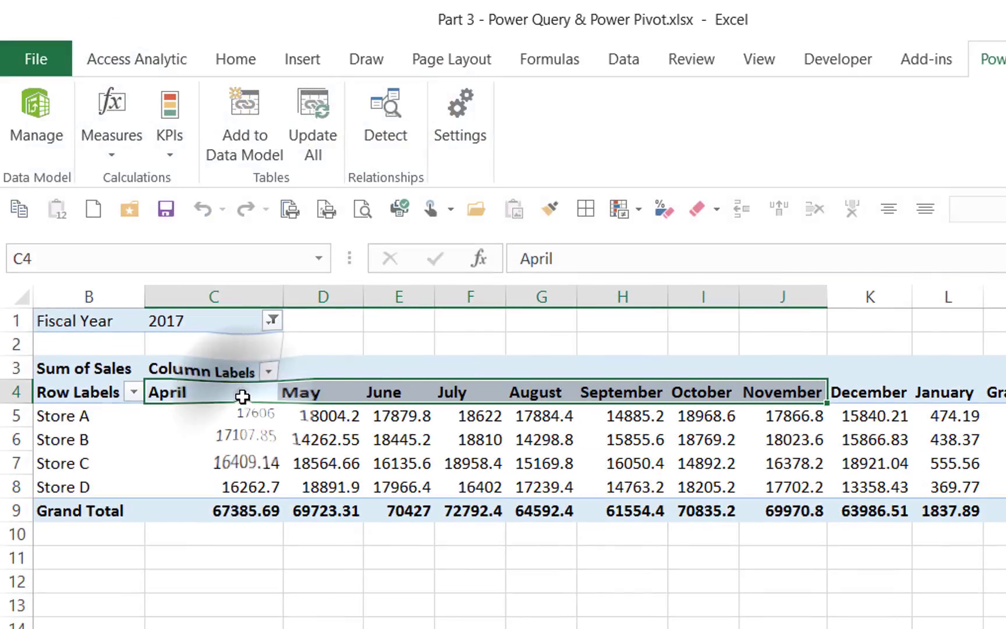
pyautogui.press('Right')
pyautogui.press('Right')
pyautogui.press('Right')
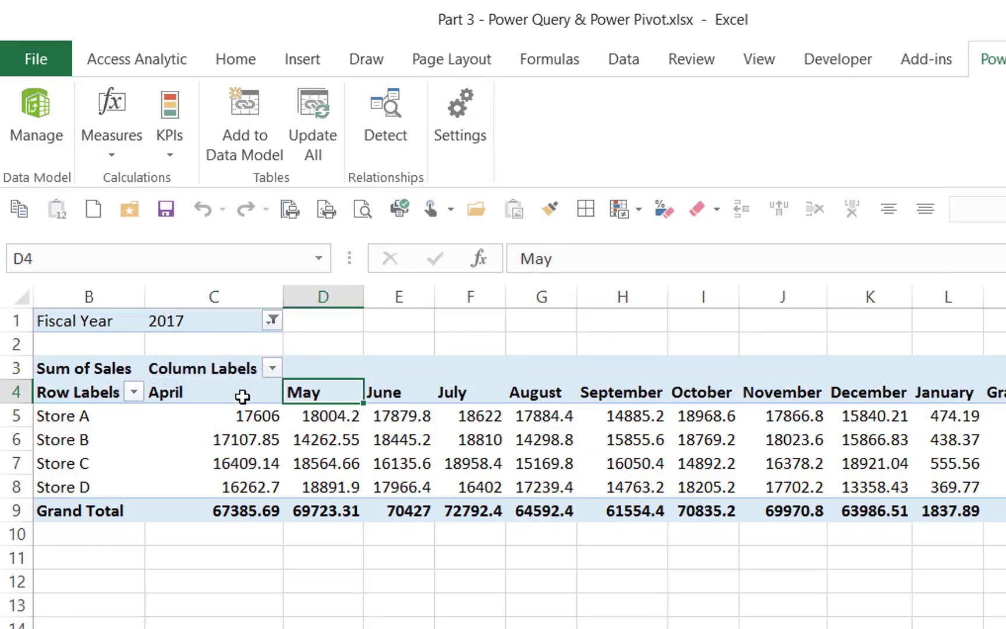
pyautogui.press('Right')
pyautogui.press('Right')
pyautogui.press('Right')
pyautogui.press('Right')
pyautogui.press('Right')
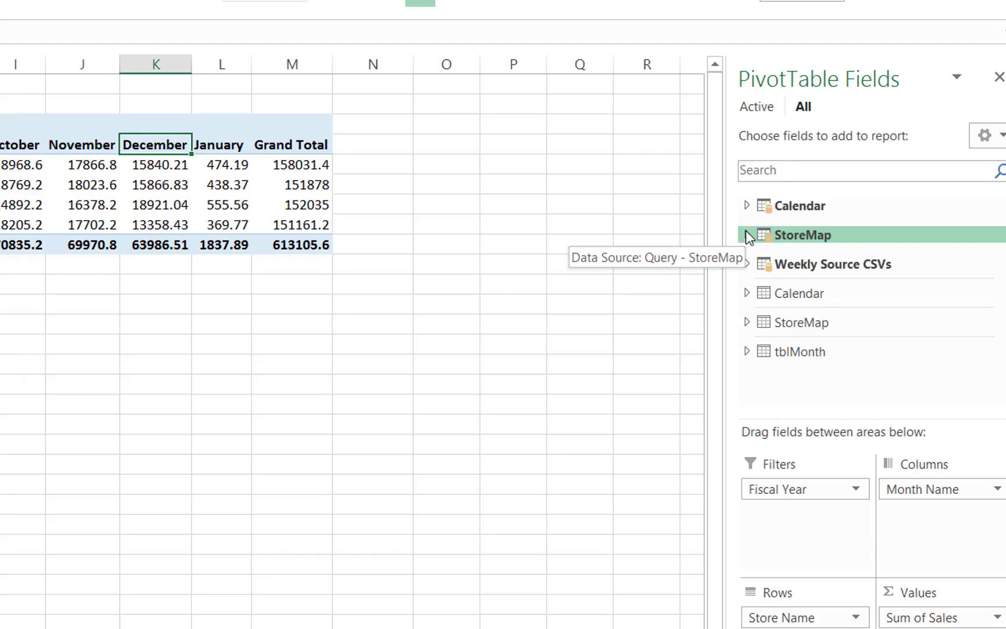
# Step: Add Region and City slicers from StoreMap and place the City slicer beside Region
pyautogui.click(747, 234)
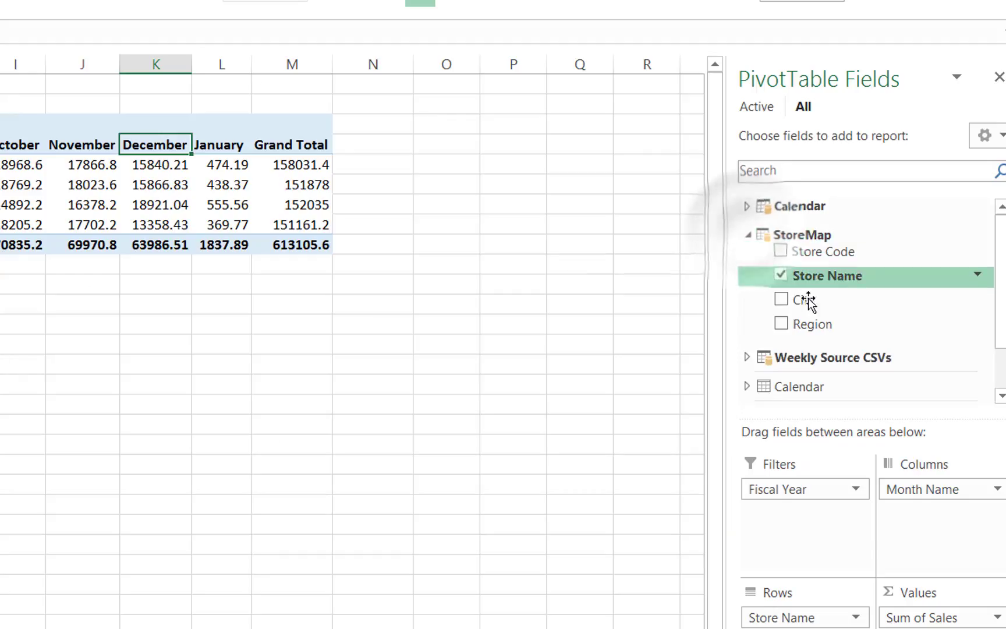
pyautogui.rightClick(802, 329)
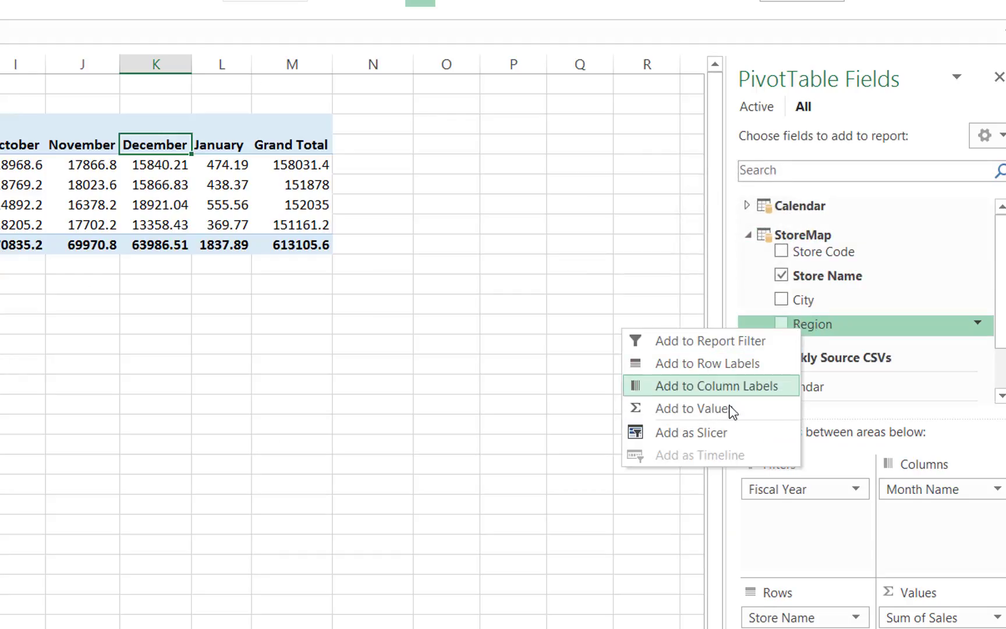
pyautogui.click(713, 432)
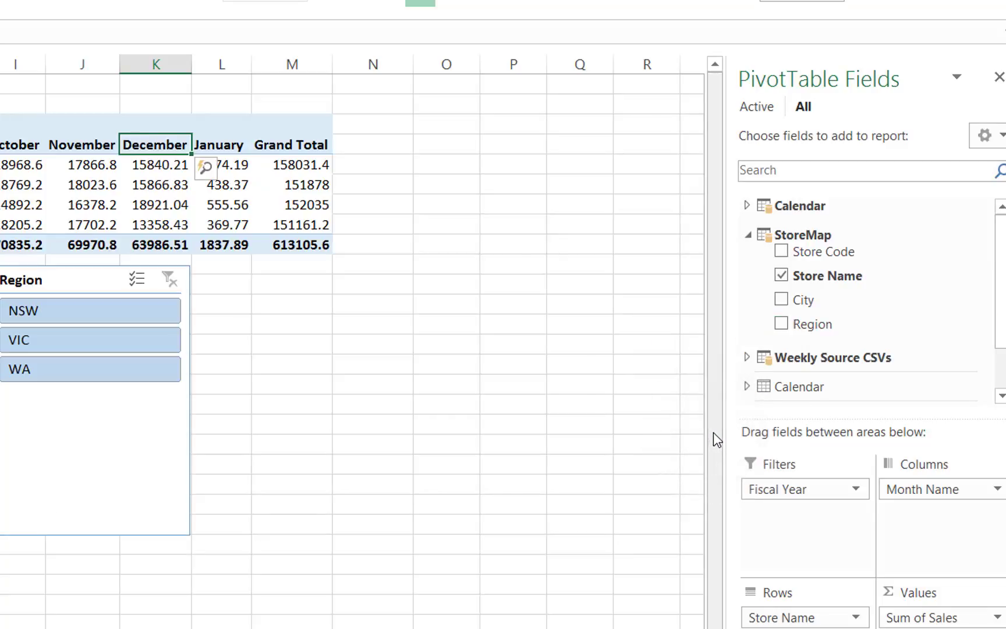
pyautogui.rightClick(814, 300)
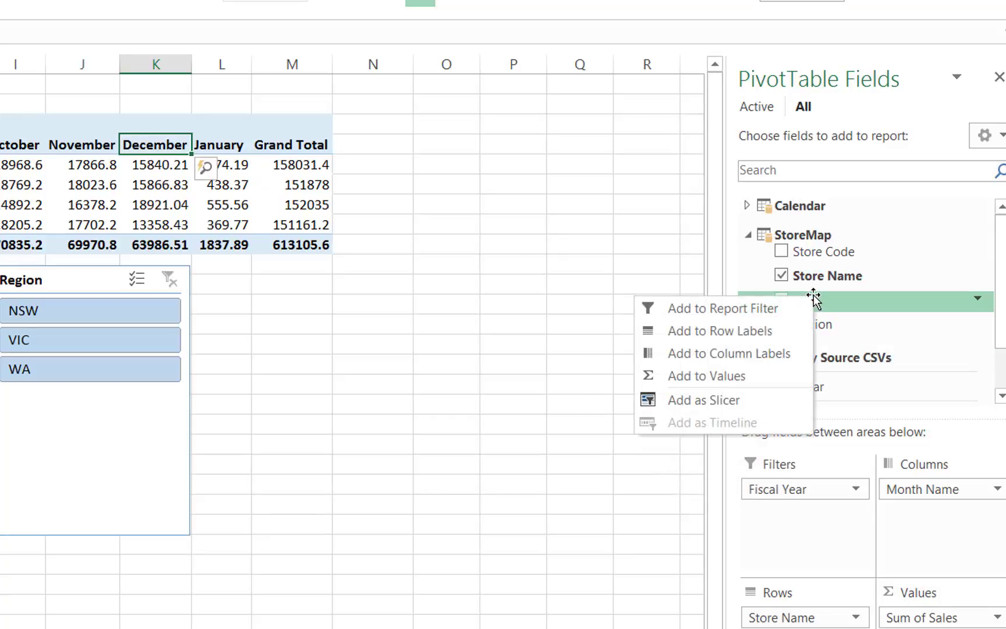
pyautogui.click(749, 403)
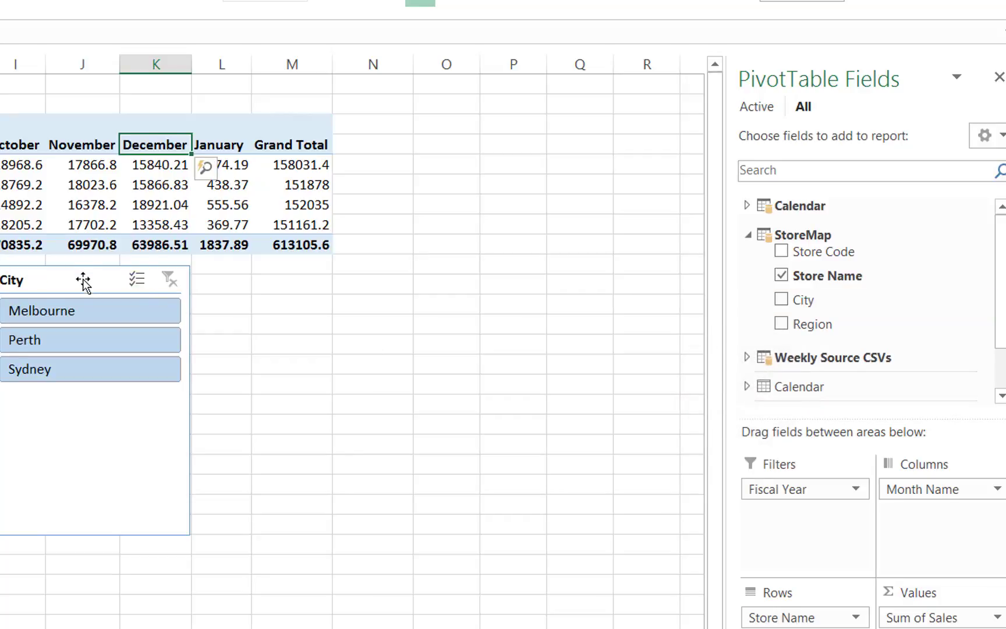
pyautogui.moveTo(83, 279); pyautogui.dragTo(299, 276)
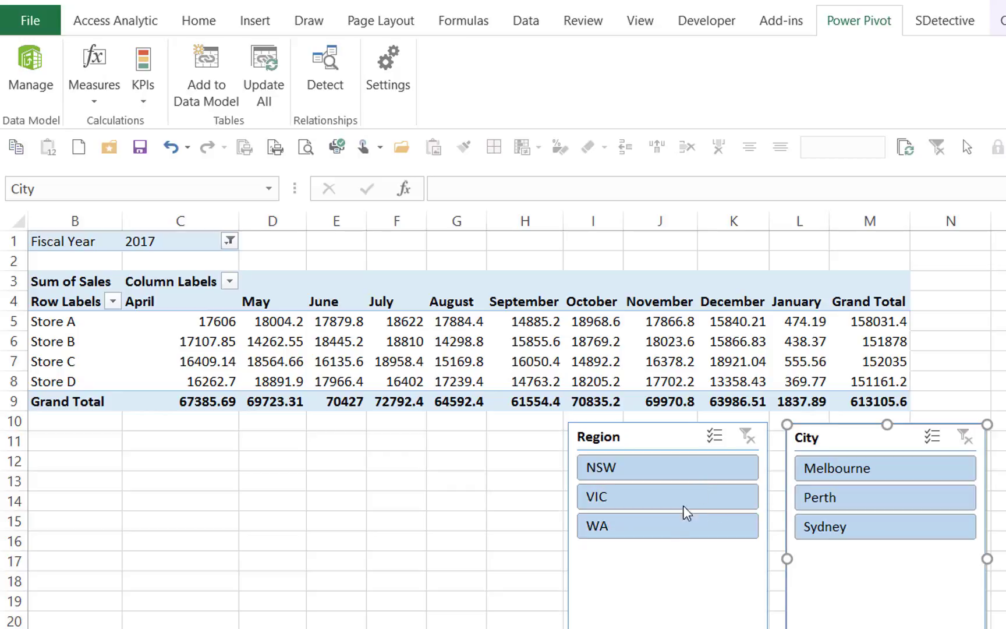
pyautogui.click(675, 527)
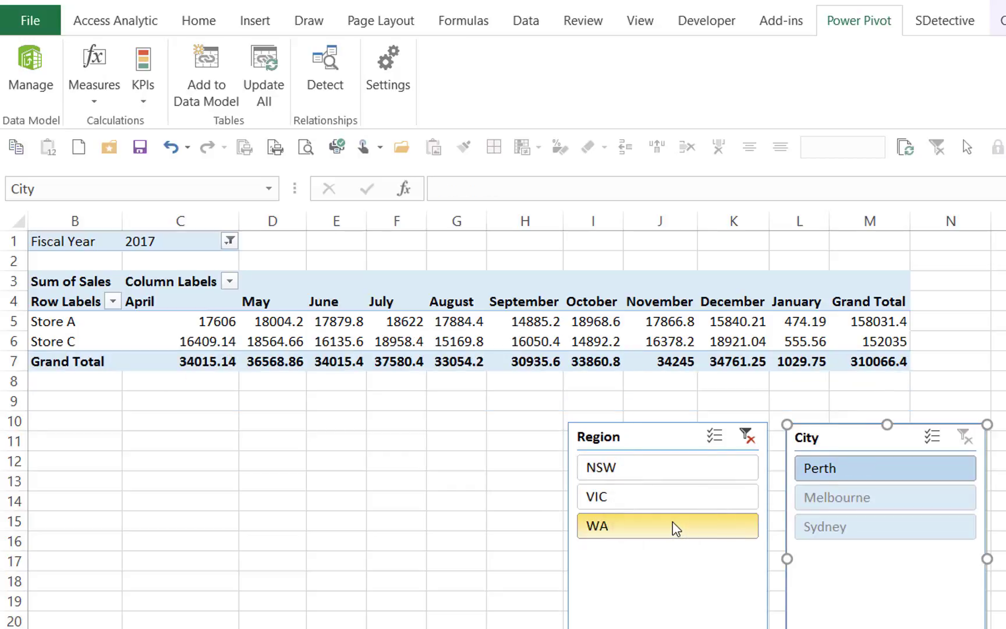
pyautogui.click(666, 477)
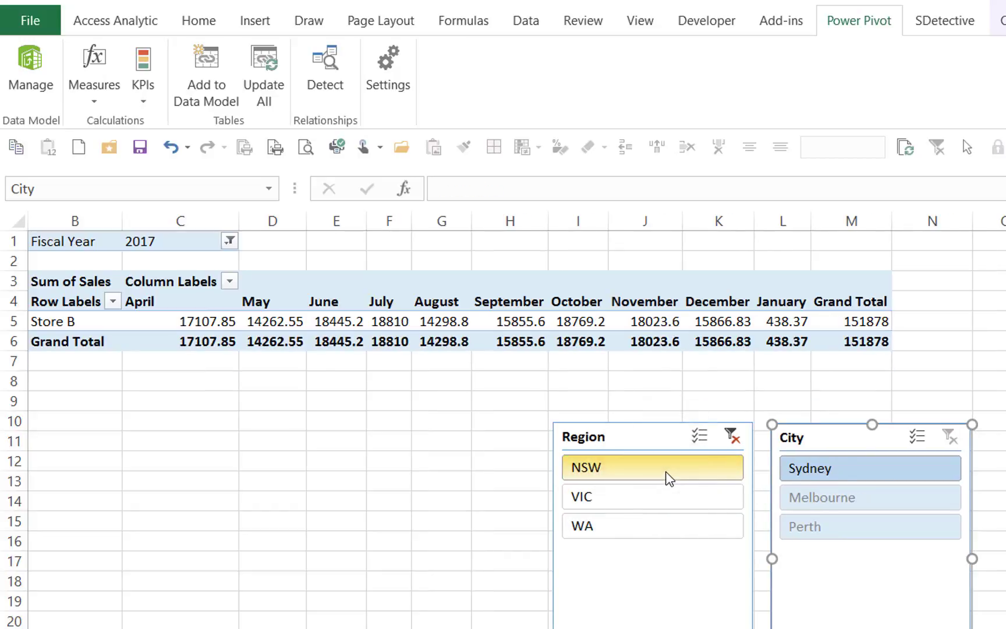
pyautogui.click(645, 504)
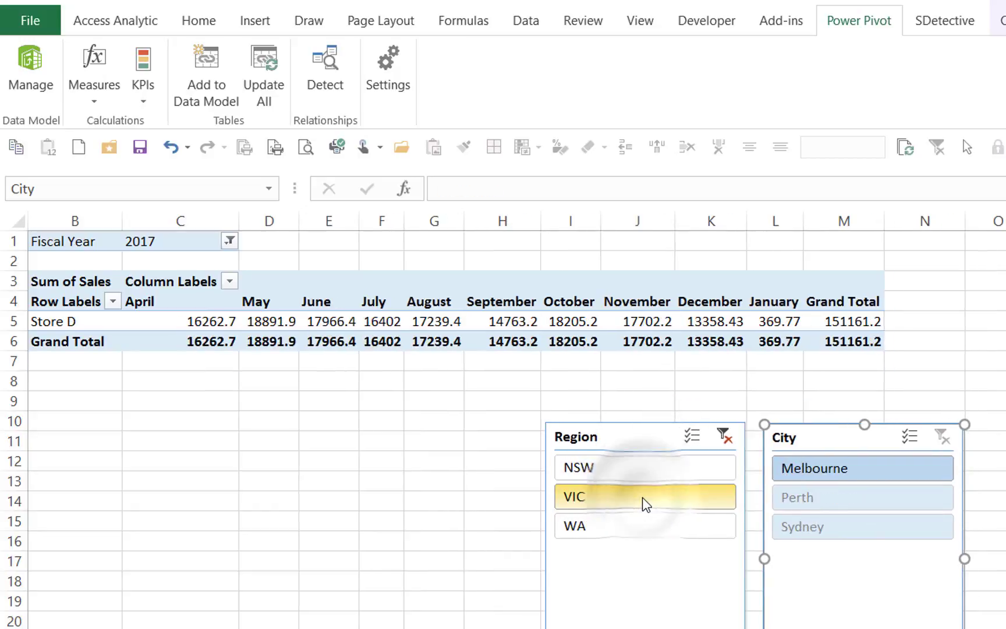
pyautogui.click(723, 438)
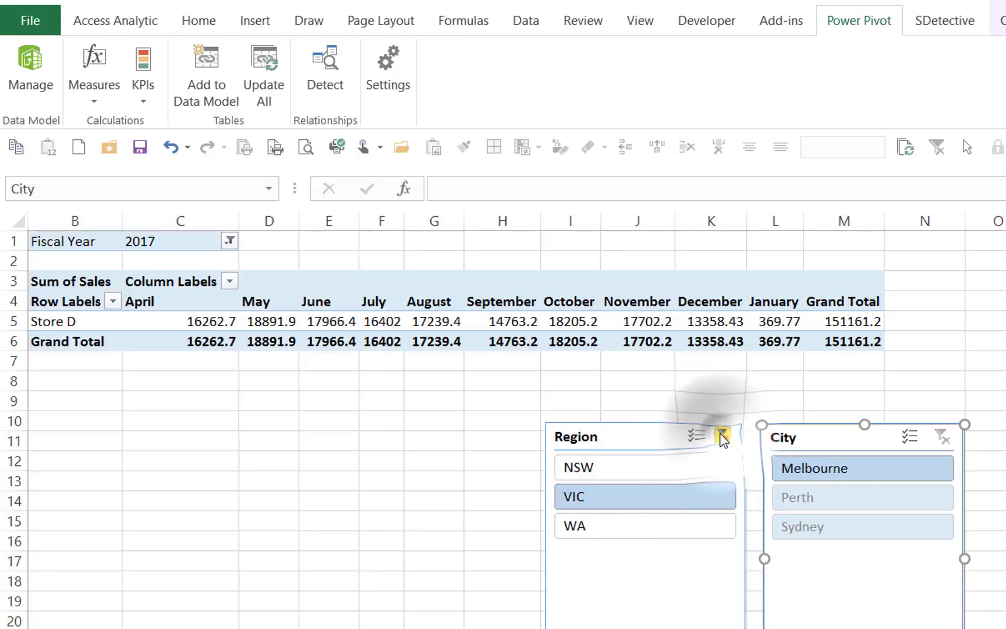
pyautogui.click(853, 500)
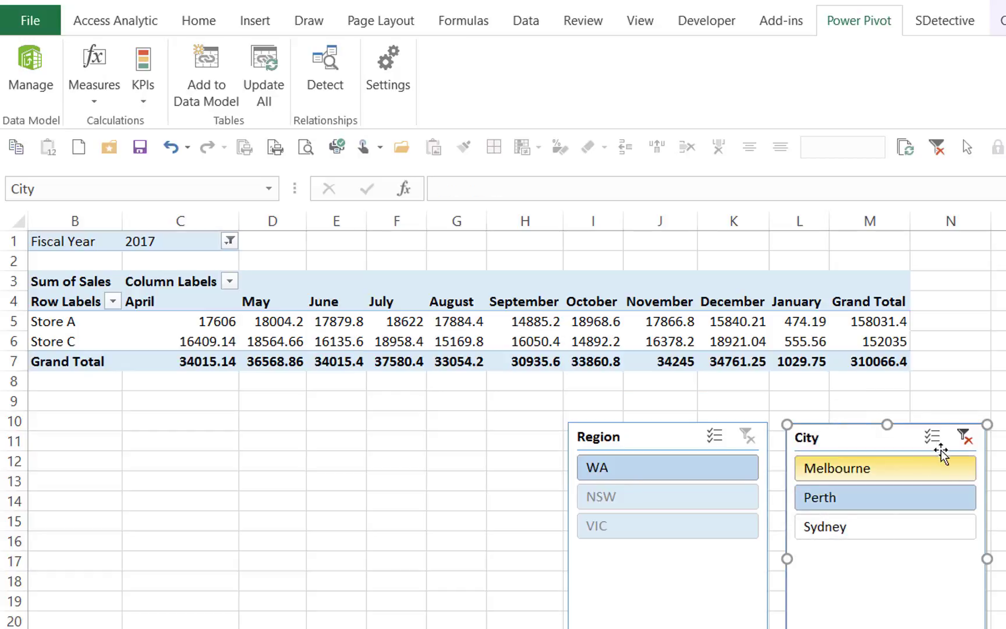
pyautogui.click(963, 438)
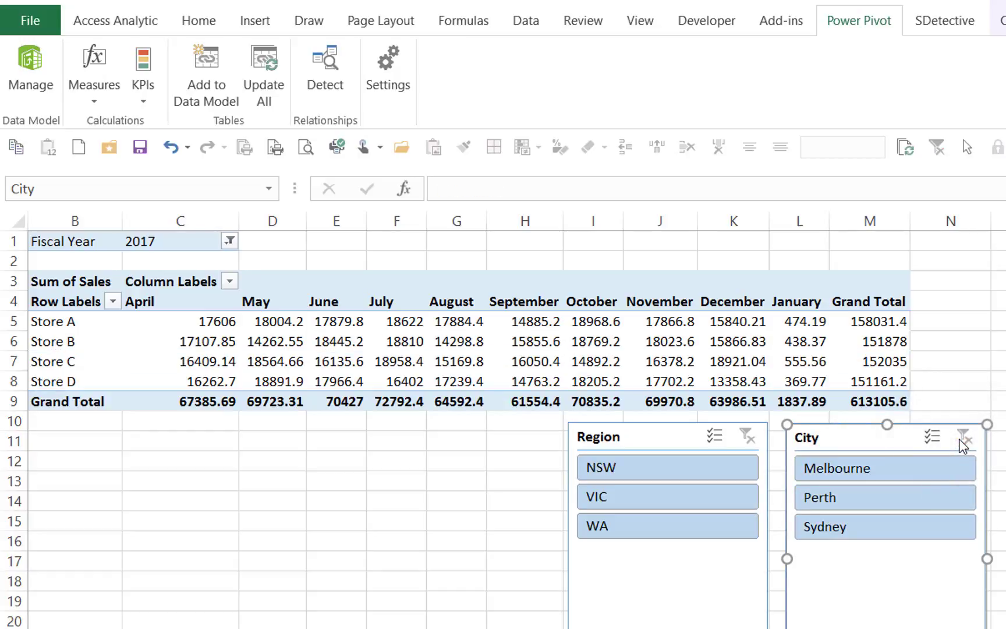
# Step: Bring up the accessanalytic.com.au/power-bi page in the web browser
pyautogui.moveTo(692, 344)
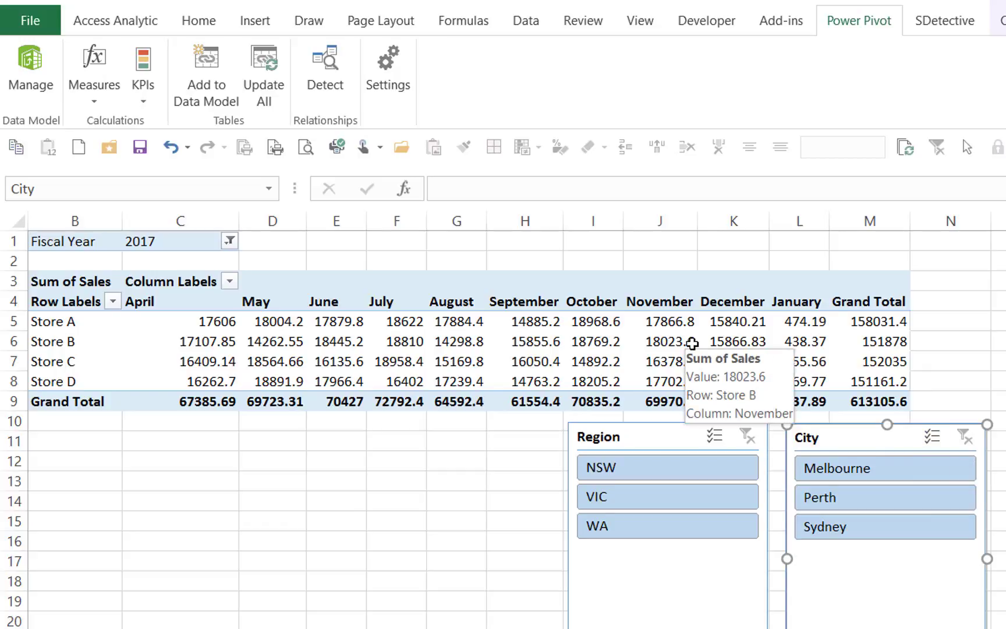